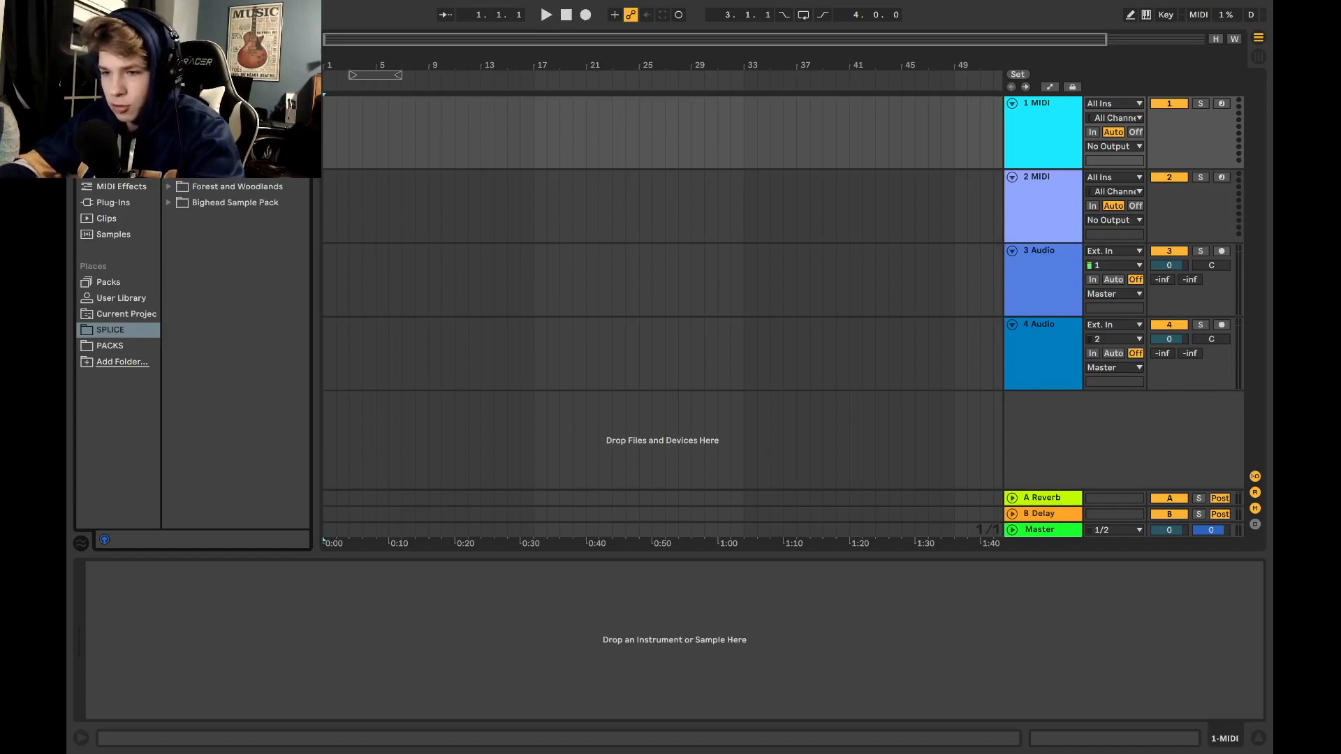
# Place the rss_80_vinyl_cut_walkaway_C#min sample at bar 1 of the first track and play it through
pyautogui.moveTo(264, 180); pyautogui.dragTo(328, 148)
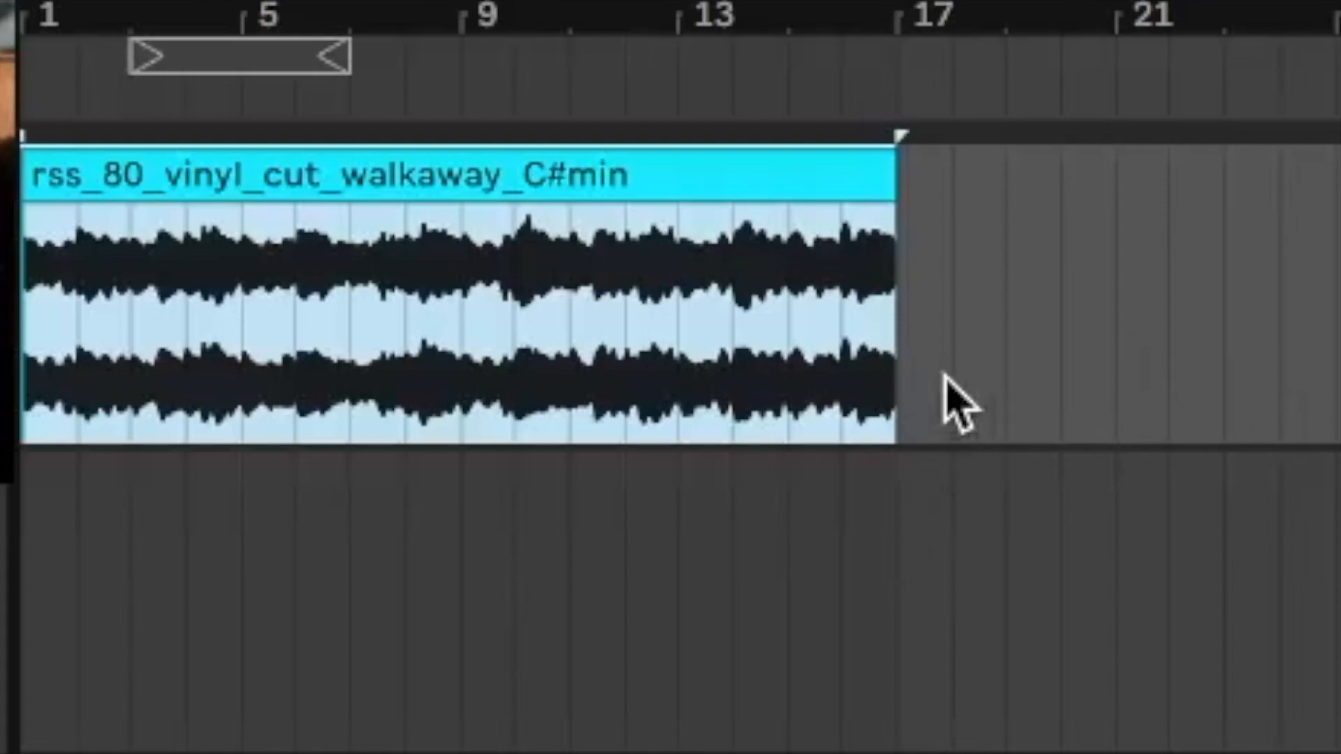
pyautogui.press('space')
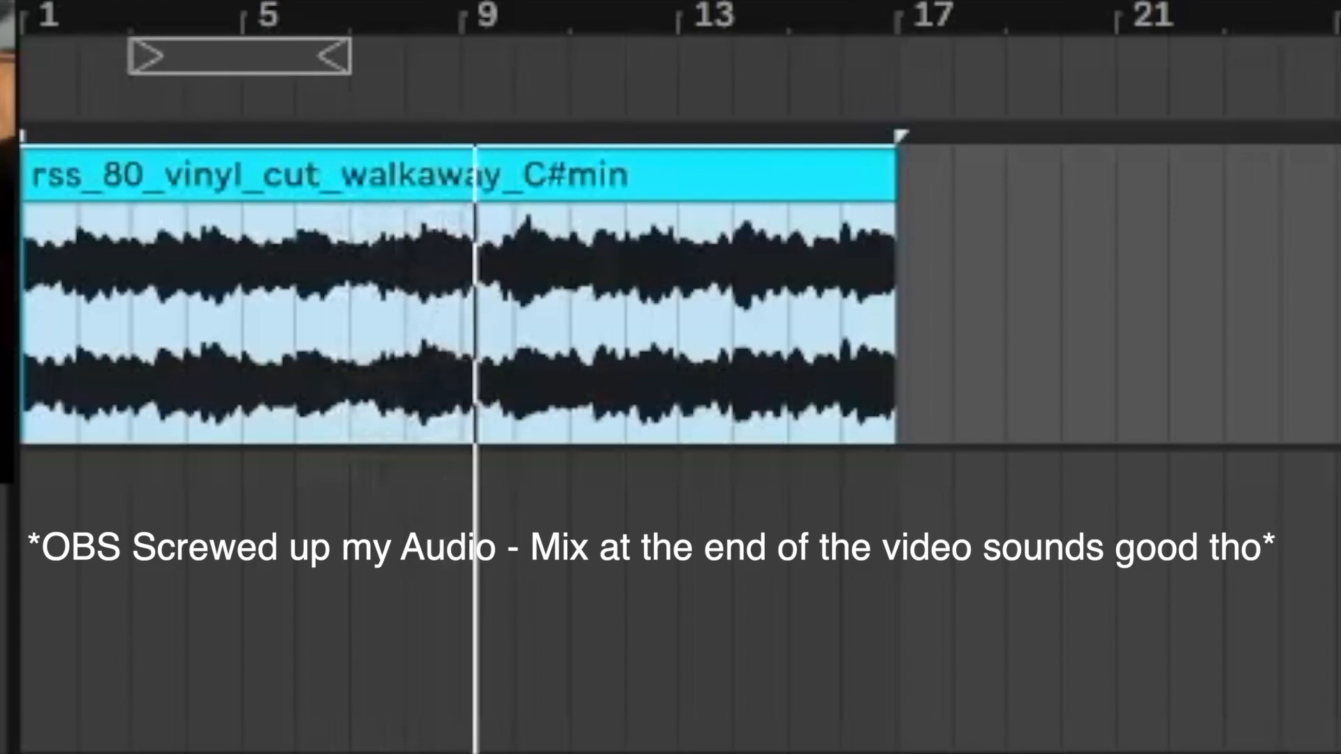
pyautogui.scroll(3, 538, 391)
pyautogui.hscroll(-3, 537, 391)
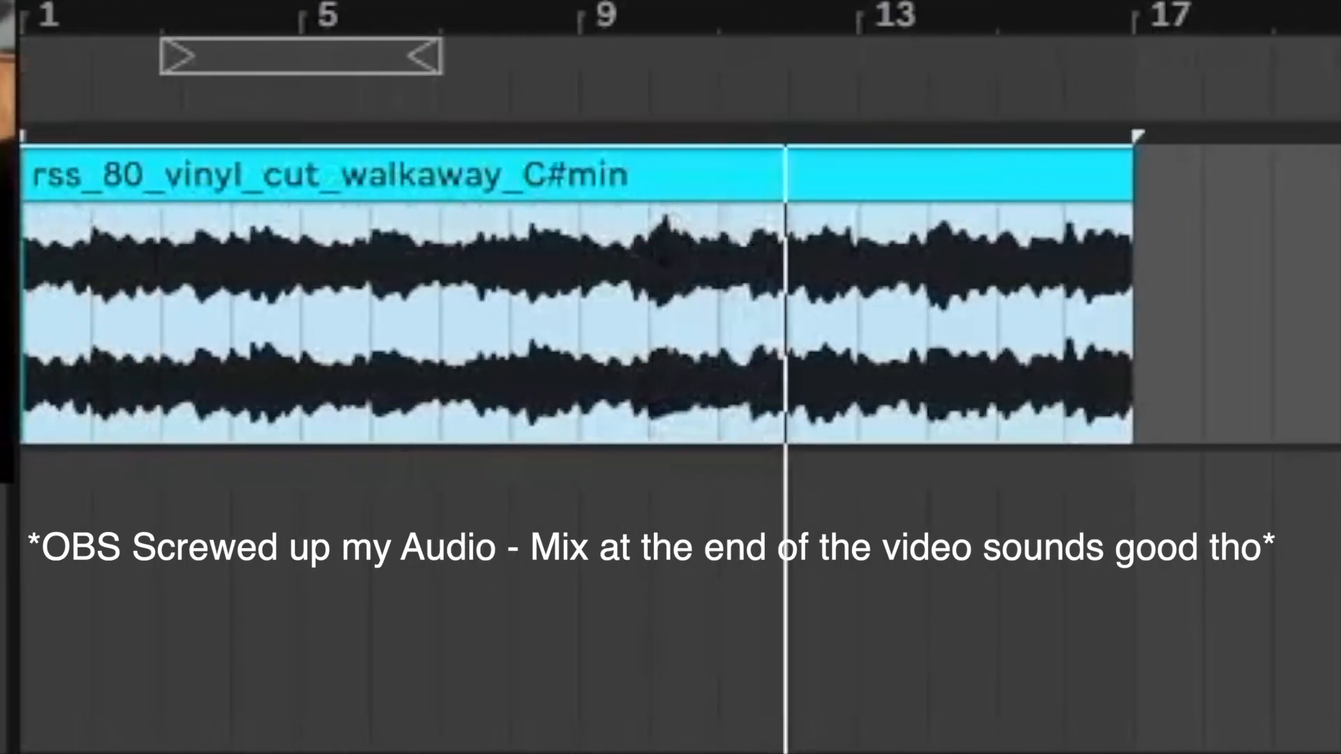
pyautogui.scroll(-2, 671, 391)
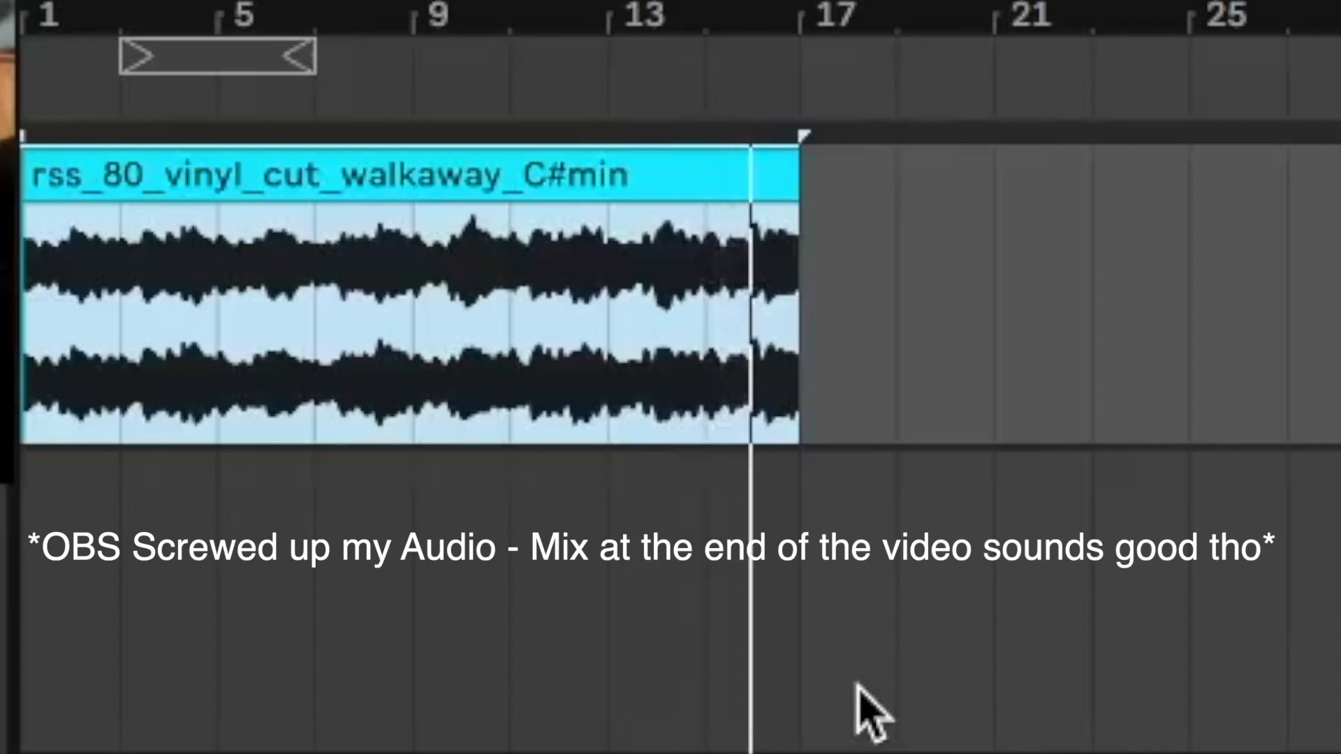
pyautogui.press('space')
# Open the vinyl sample clip in an enlarged detail view and add warp markers on its transients from bar 2 to bar 6
pyautogui.doubleClick(656, 167)
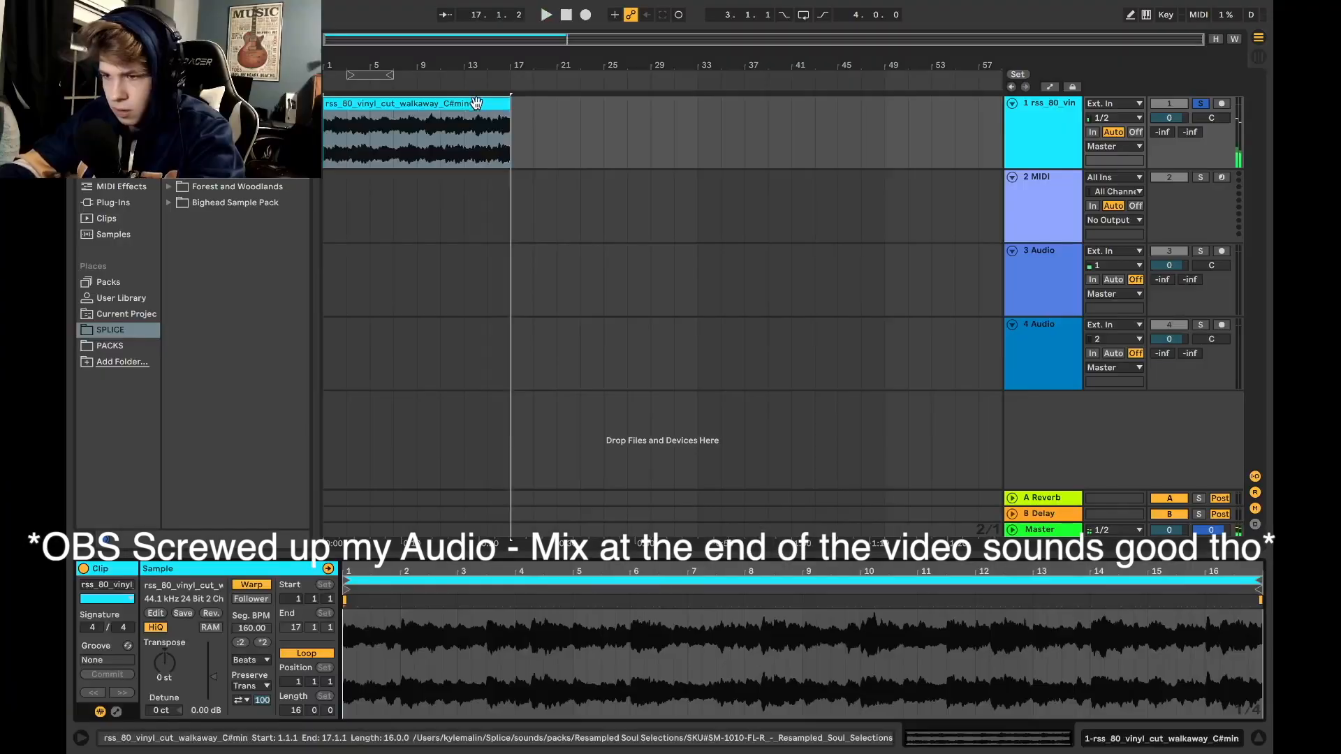
pyautogui.moveTo(572, 555); pyautogui.dragTo(552, 406)
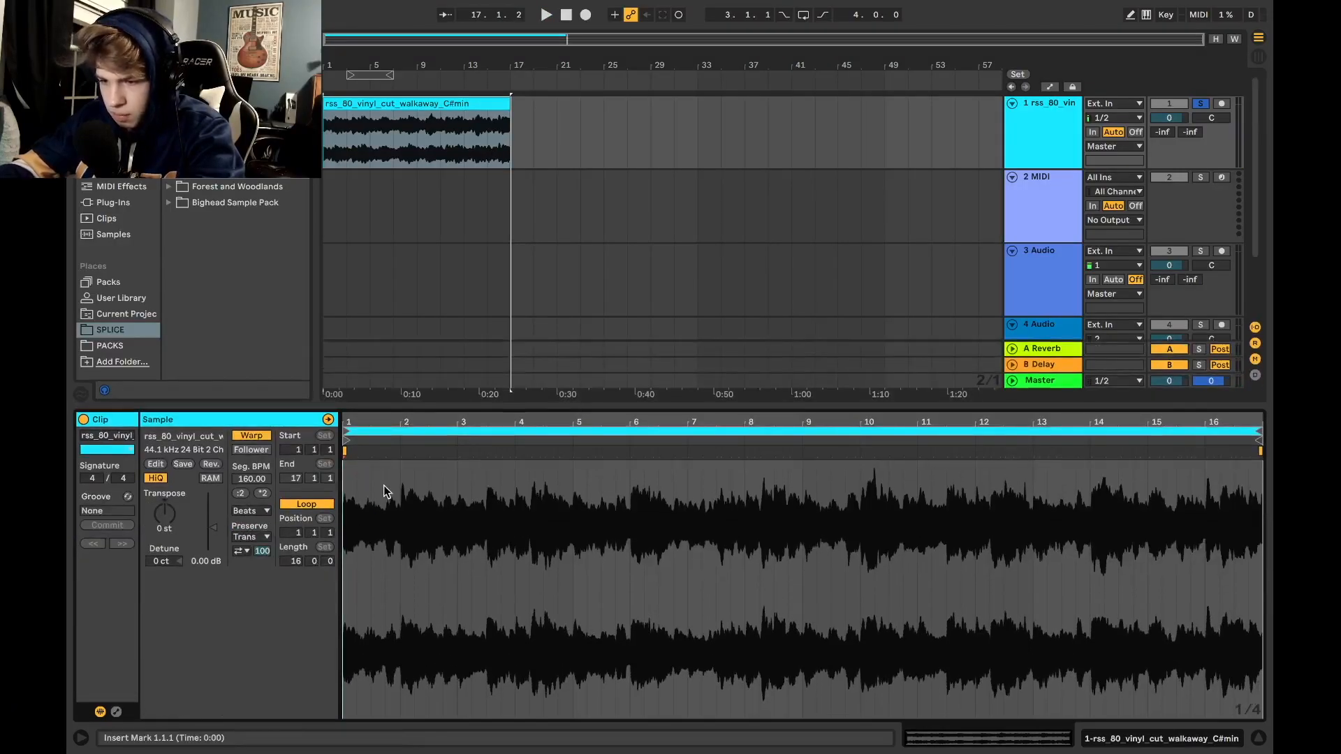
pyautogui.click(400, 457)
pyautogui.doubleClick(488, 451)
pyautogui.doubleClick(533, 452)
pyautogui.doubleClick(573, 451)
pyautogui.doubleClick(633, 452)
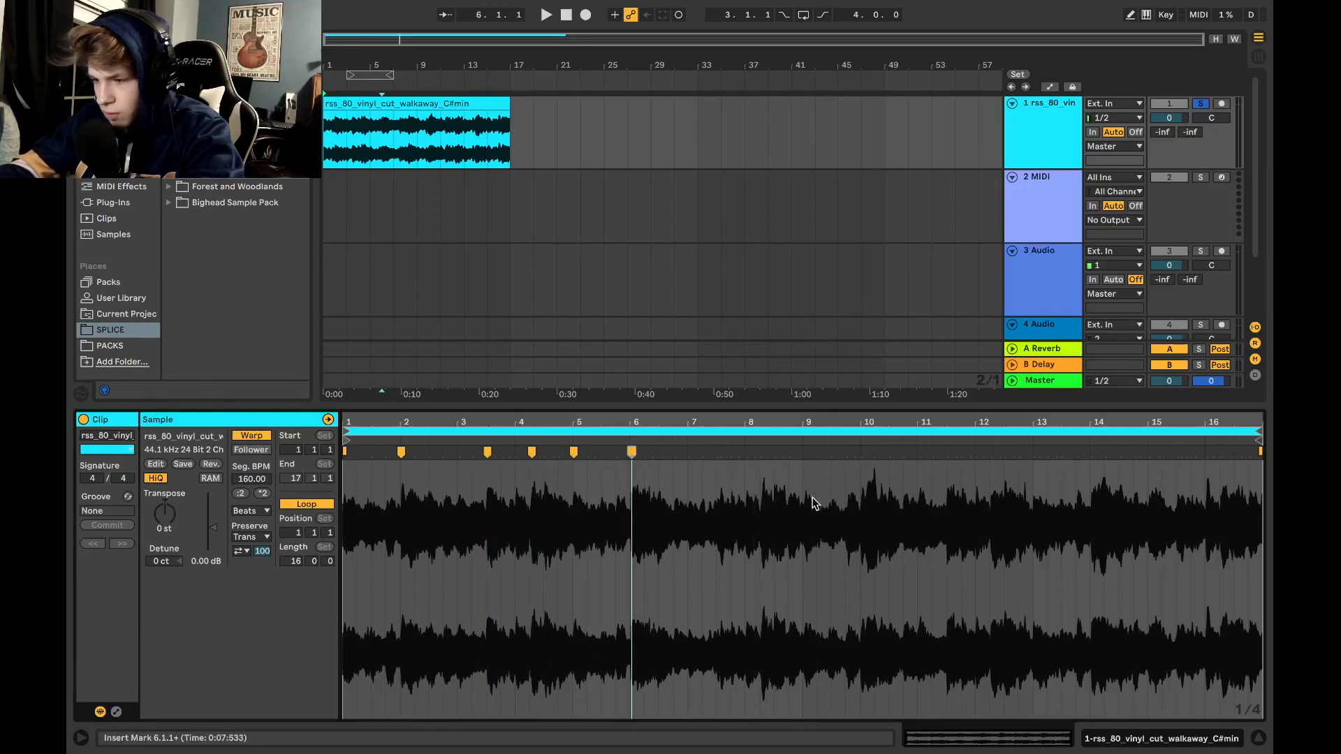
# Add more warp markers on the vinyl clip's transients at bars 9, 10 and 12 and just before bar 14
pyautogui.doubleClick(803, 454)
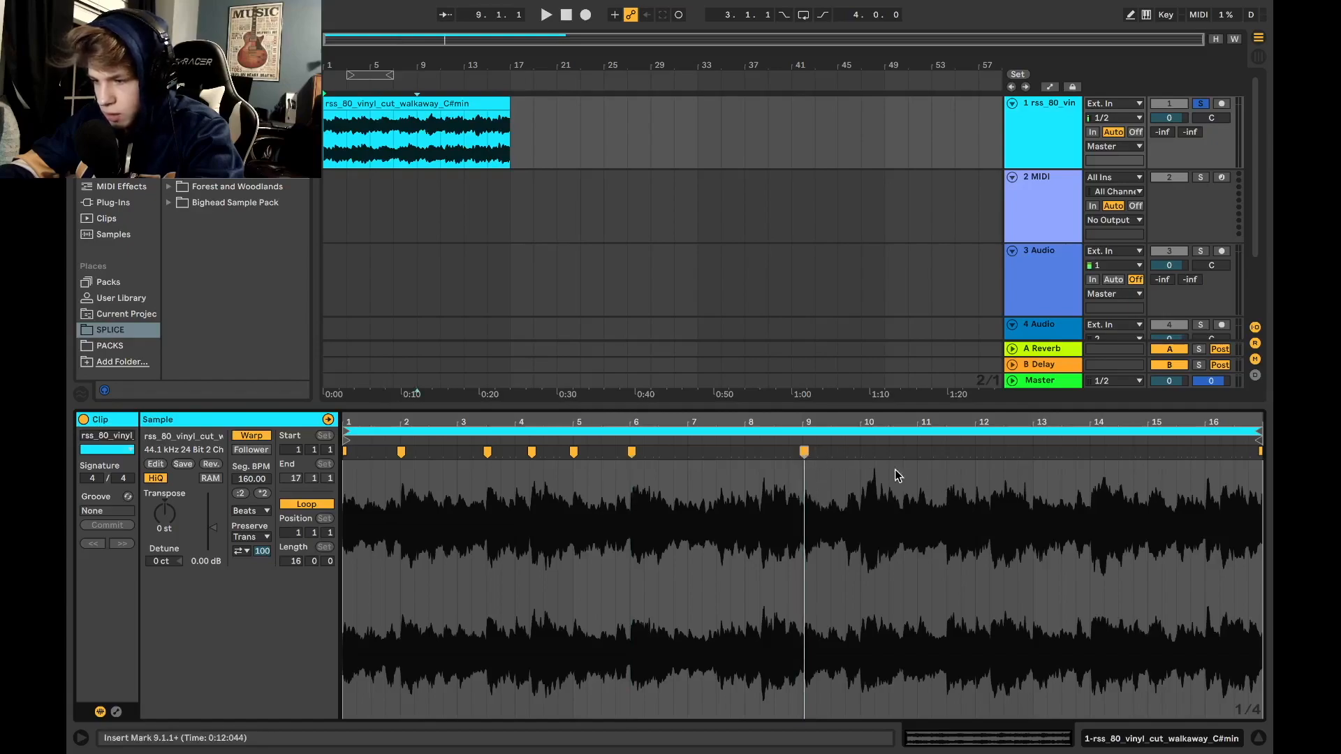
pyautogui.click(861, 456)
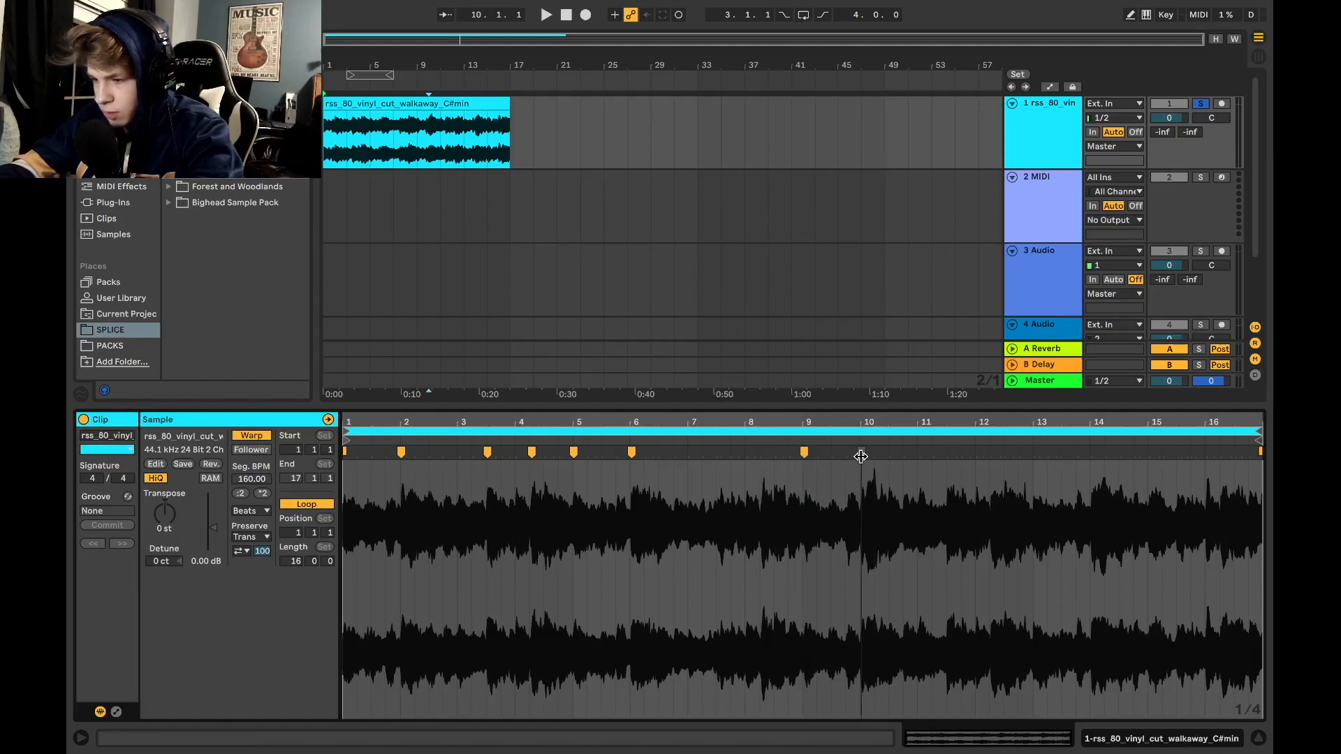
pyautogui.click(976, 451)
pyautogui.doubleClick(976, 451)
pyautogui.click(1077, 454)
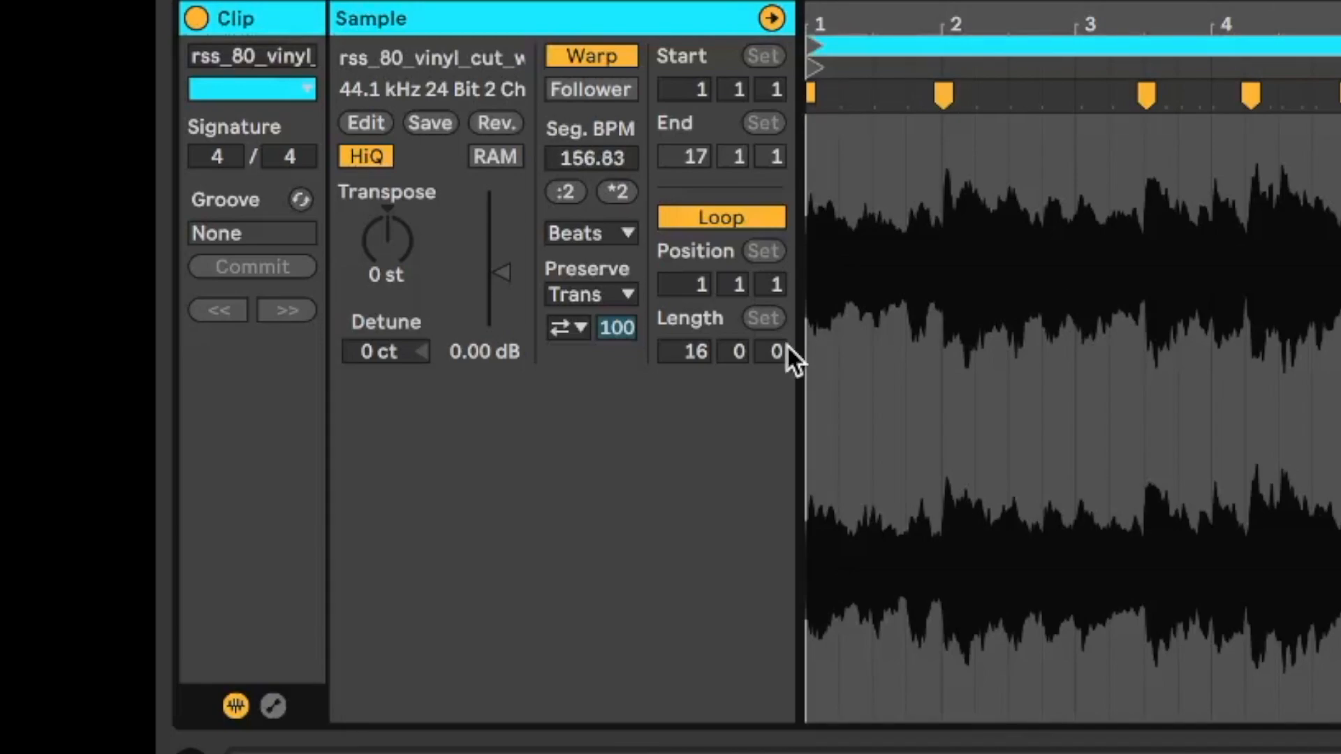
# Set the vinyl clip's warp mode to Complex and transpose it to -3 st during playback
pyautogui.click(581, 233)
pyautogui.click(614, 406)
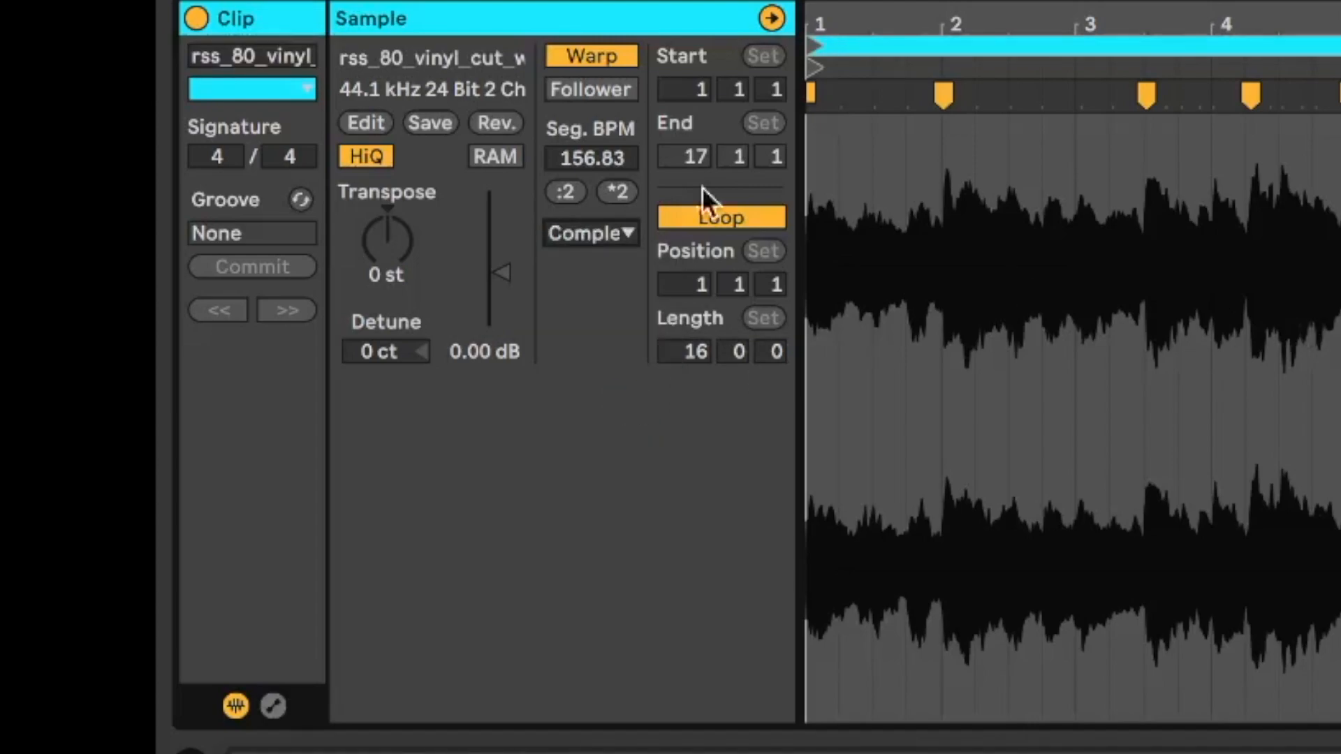
pyautogui.click(376, 225)
pyautogui.press('space')
pyautogui.press('Down')
pyautogui.press('Down')
pyautogui.press('Down')
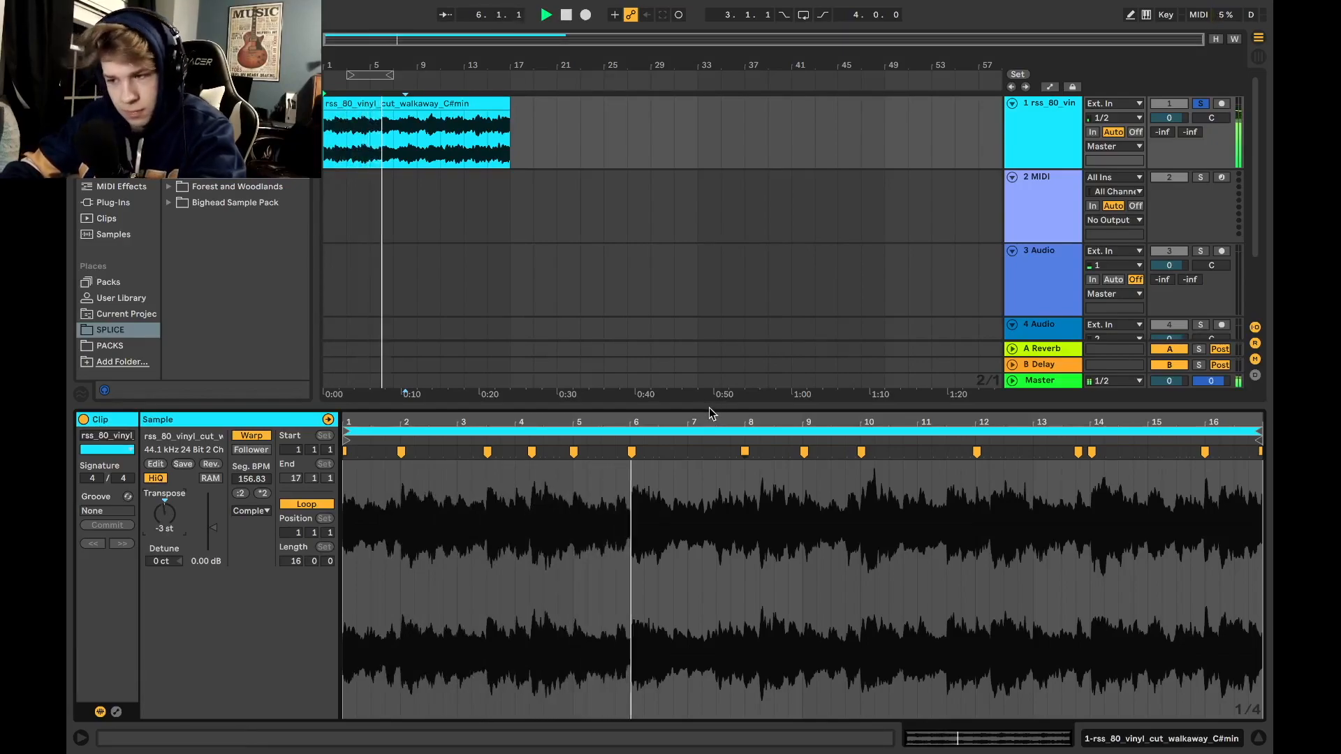
# Shrink the detail view and loop the arrangement over the full 16-bar vinyl clip
pyautogui.moveTo(710, 413); pyautogui.dragTo(779, 753)
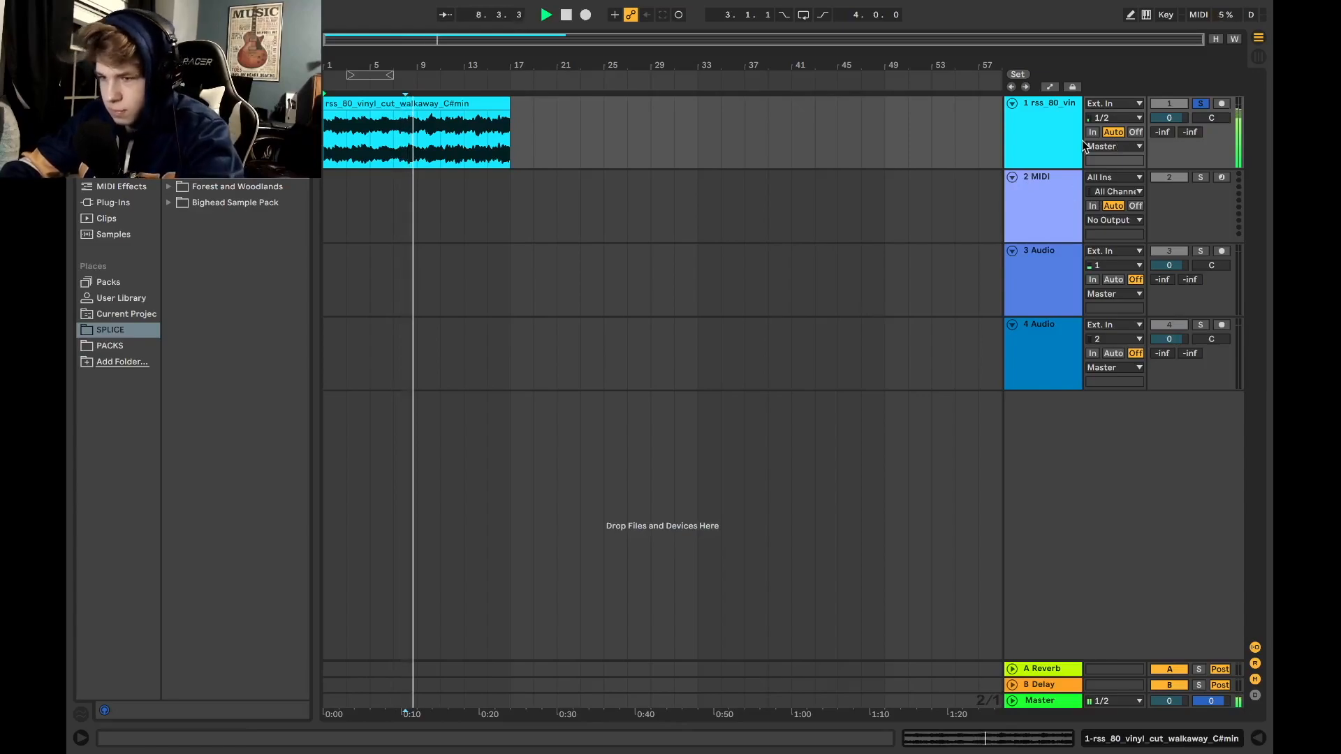
pyautogui.click(504, 124)
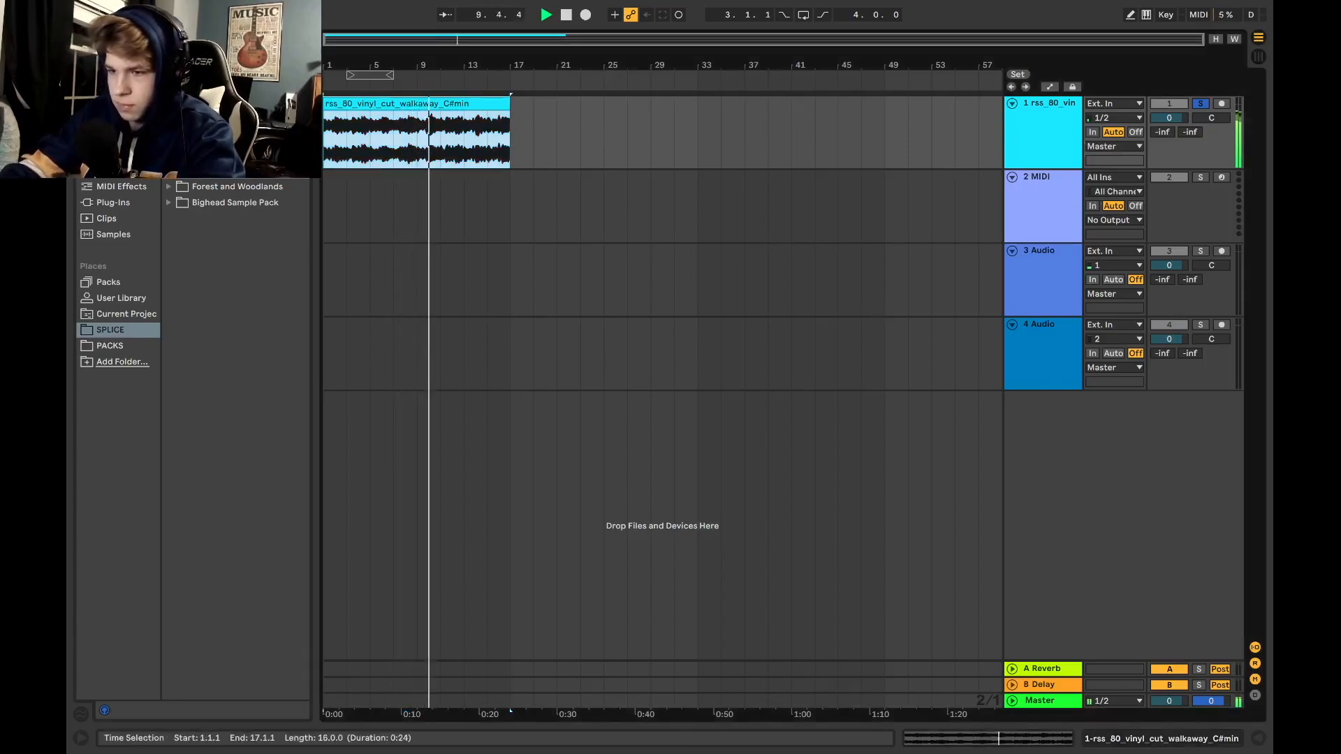
pyautogui.doubleClick(1020, 138)
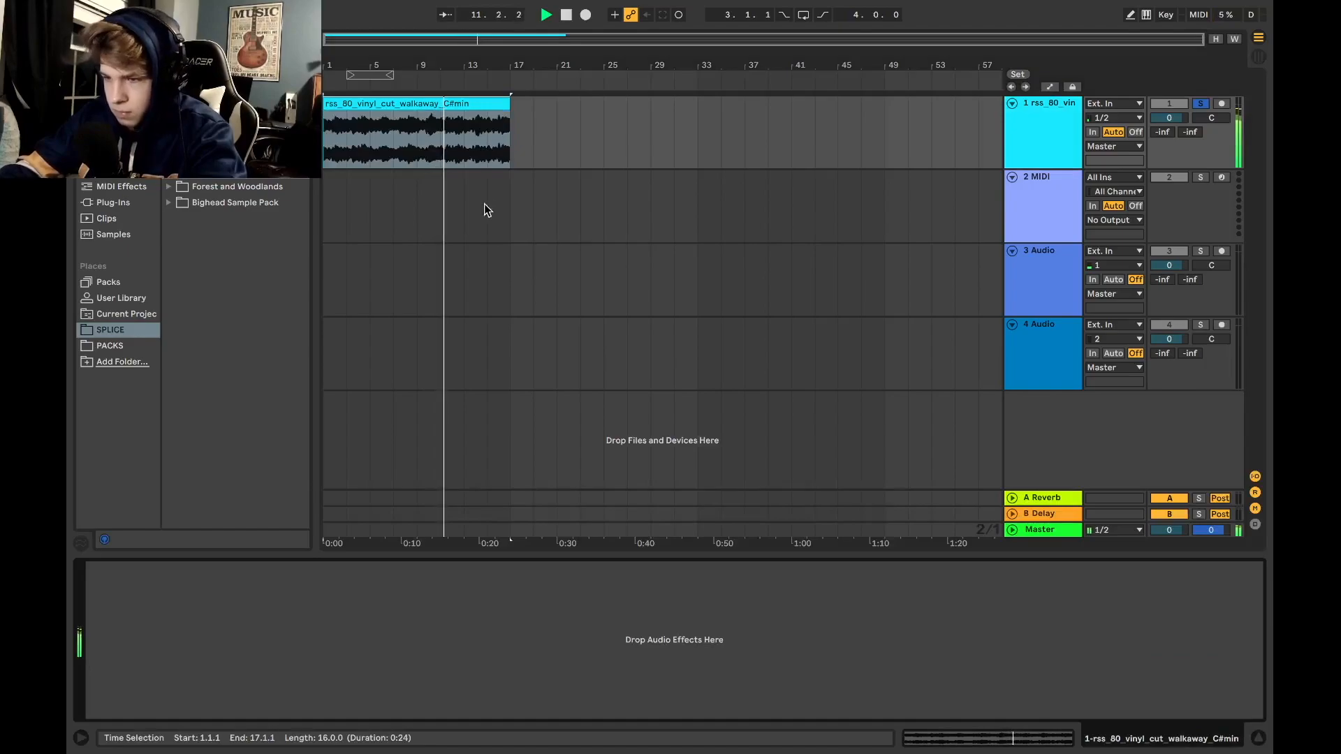
pyautogui.click(508, 150)
pyautogui.hotkey('ctrl', 'l')
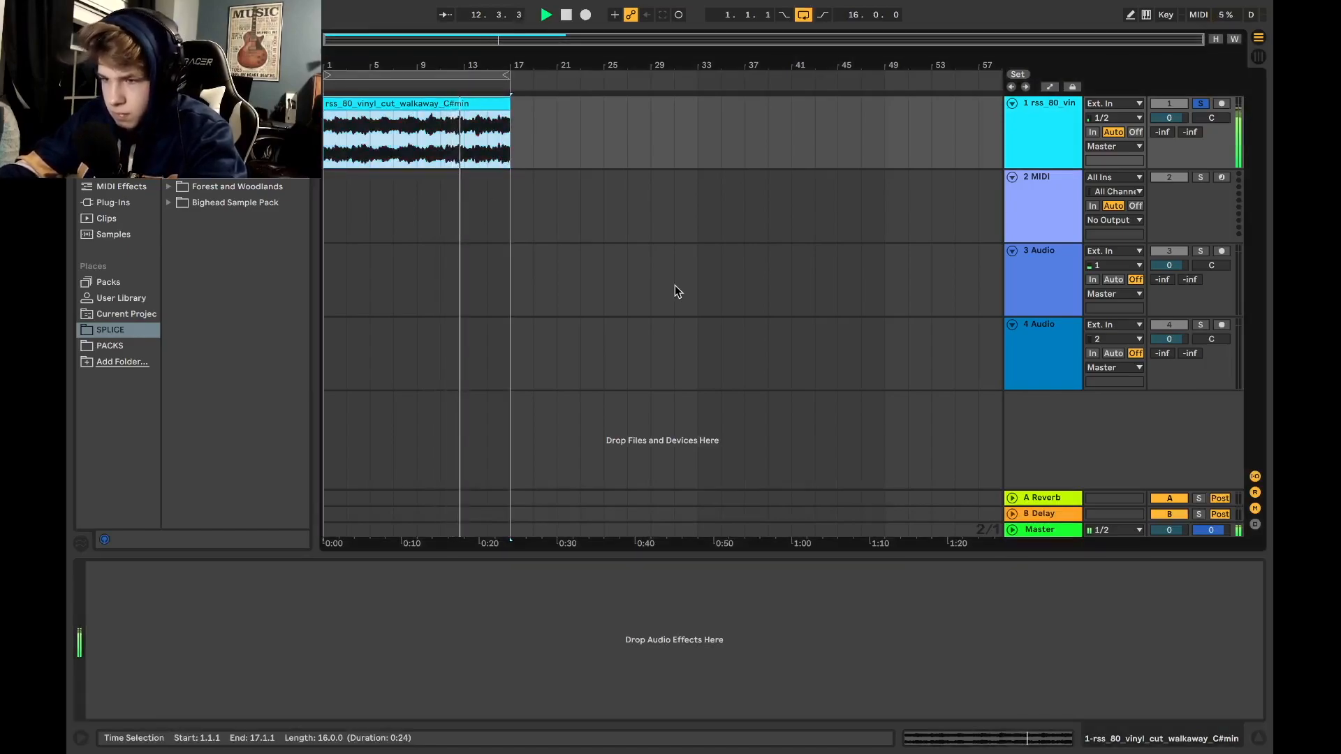
# Create an empty 16-bar MIDI clip on the 2 MIDI track beneath the vinyl sample and solo that track
pyautogui.click(1064, 210)
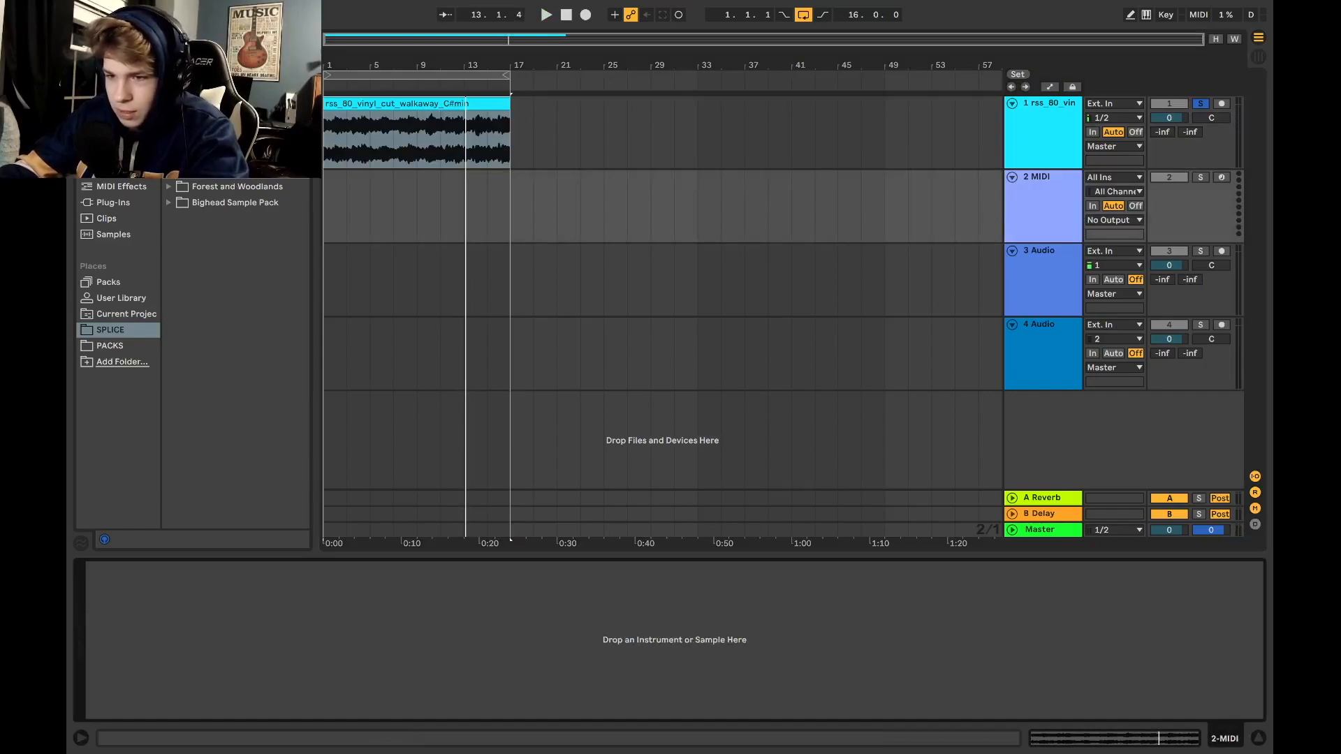
pyautogui.click(199, 39)
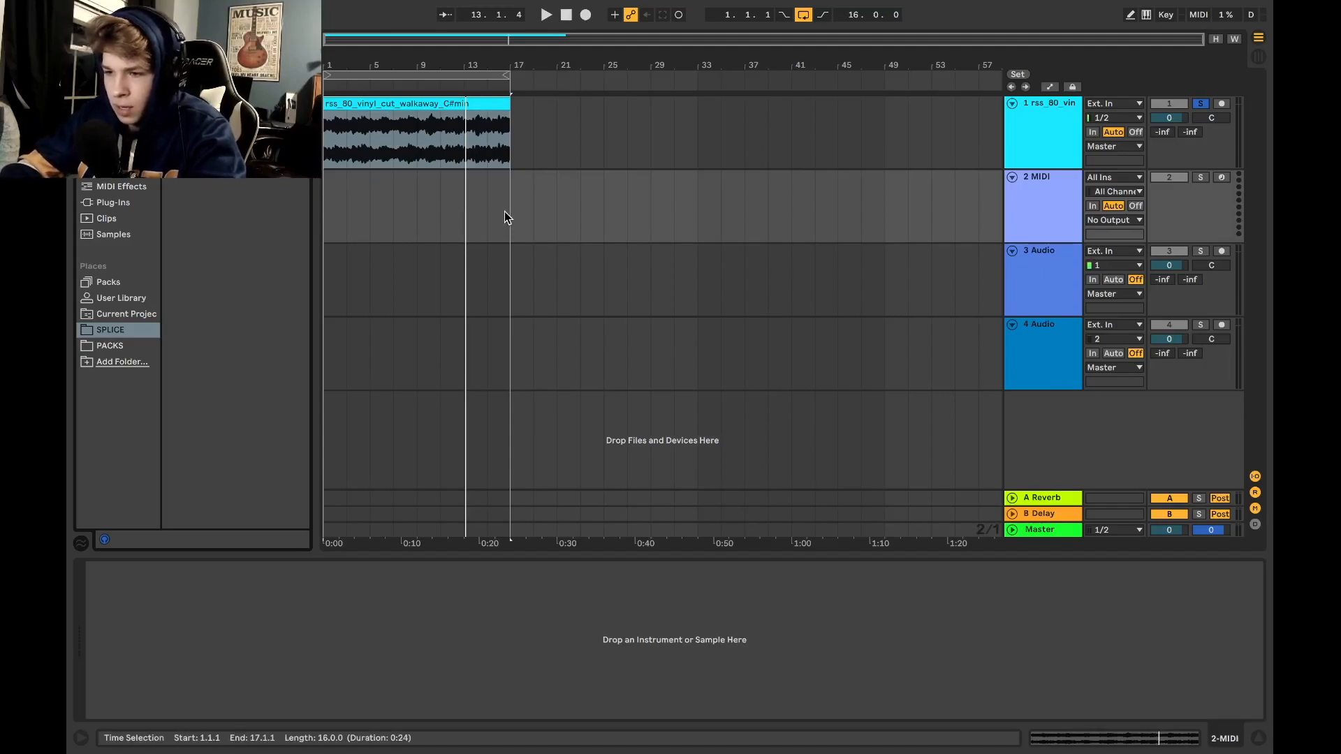
pyautogui.moveTo(504, 212); pyautogui.dragTo(320, 212)
pyautogui.hotkey('ctrl', 'shift', 'm')
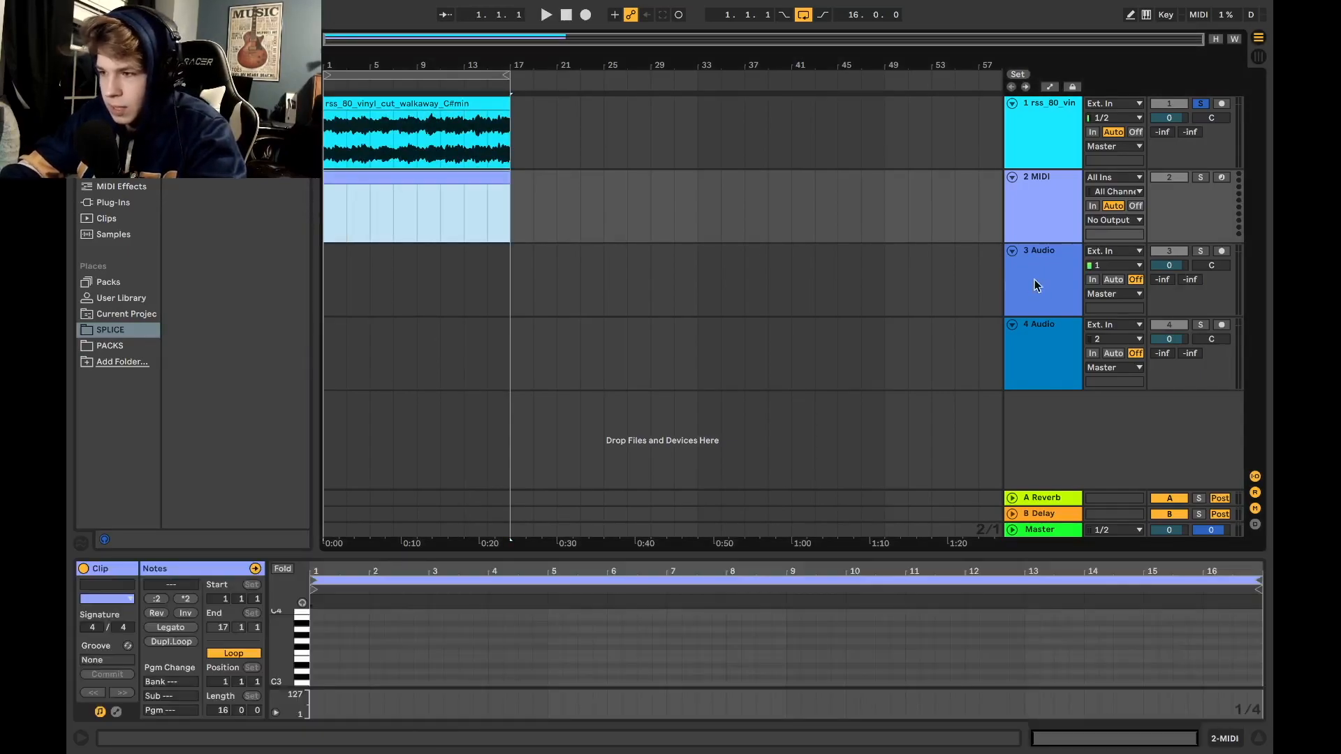
pyautogui.click(1201, 178)
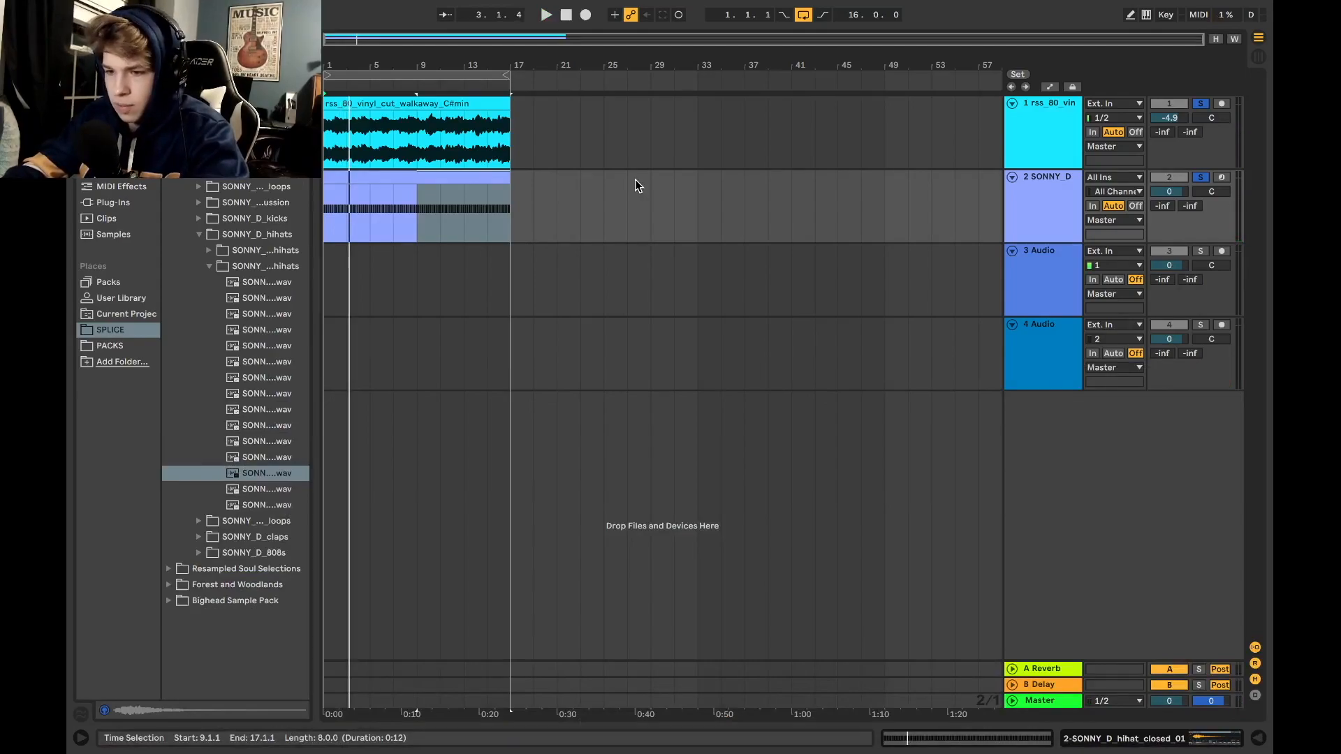
# Play back the hi-hats with the sample and insert a new audio track below the vinyl sample track
pyautogui.press('space')
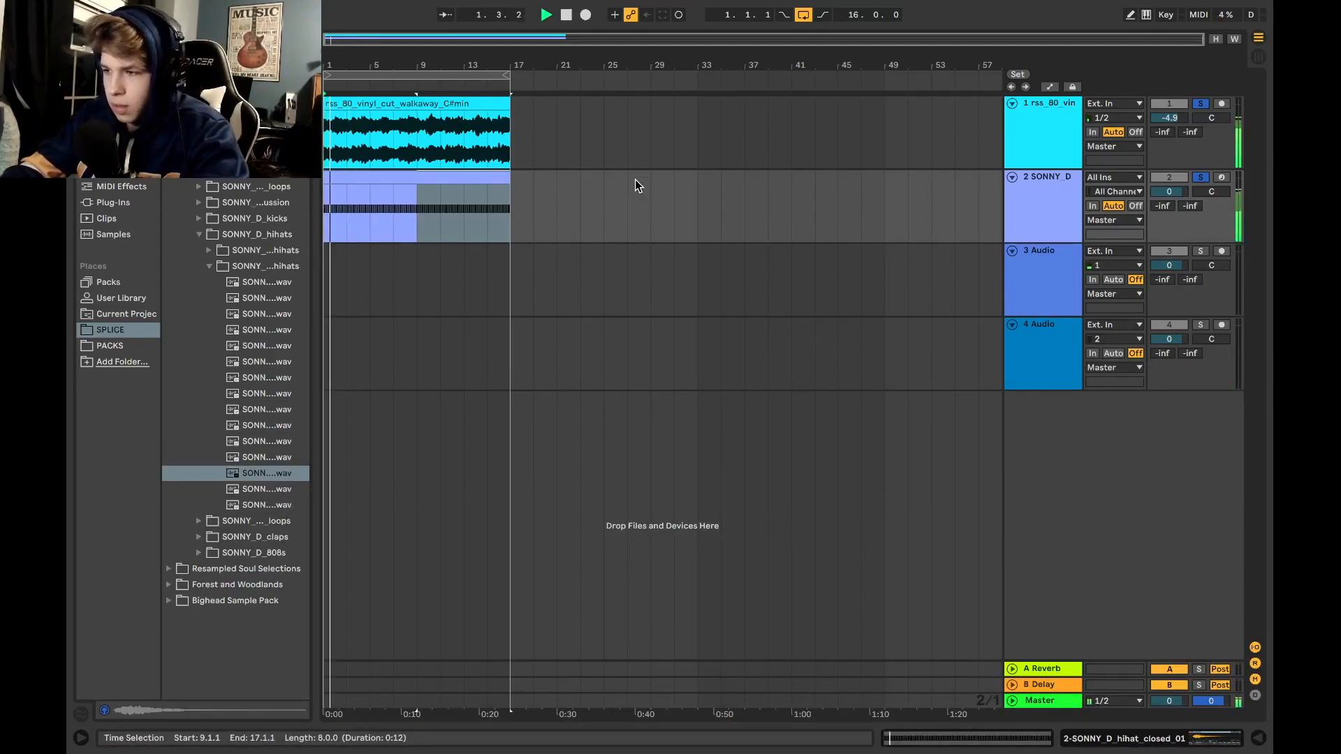
pyautogui.click(1020, 134)
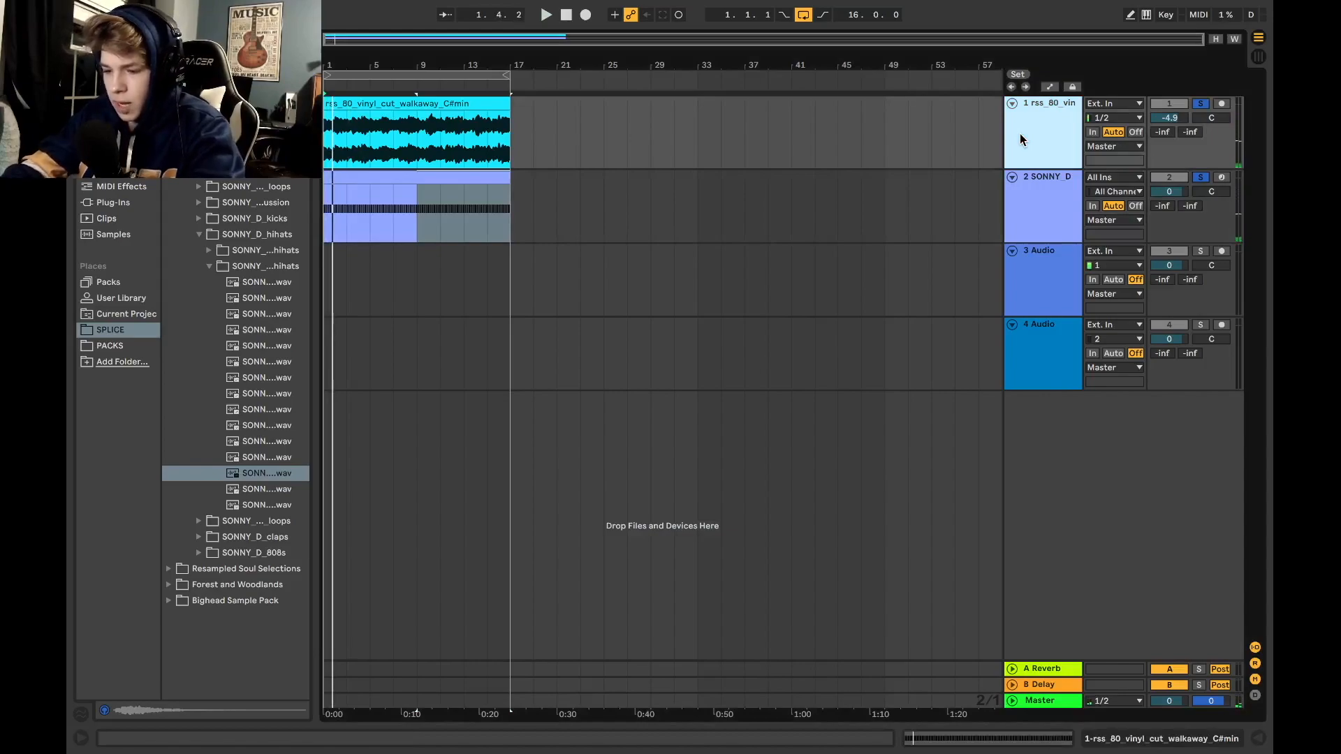
pyautogui.hotkey('ctrl', 't')
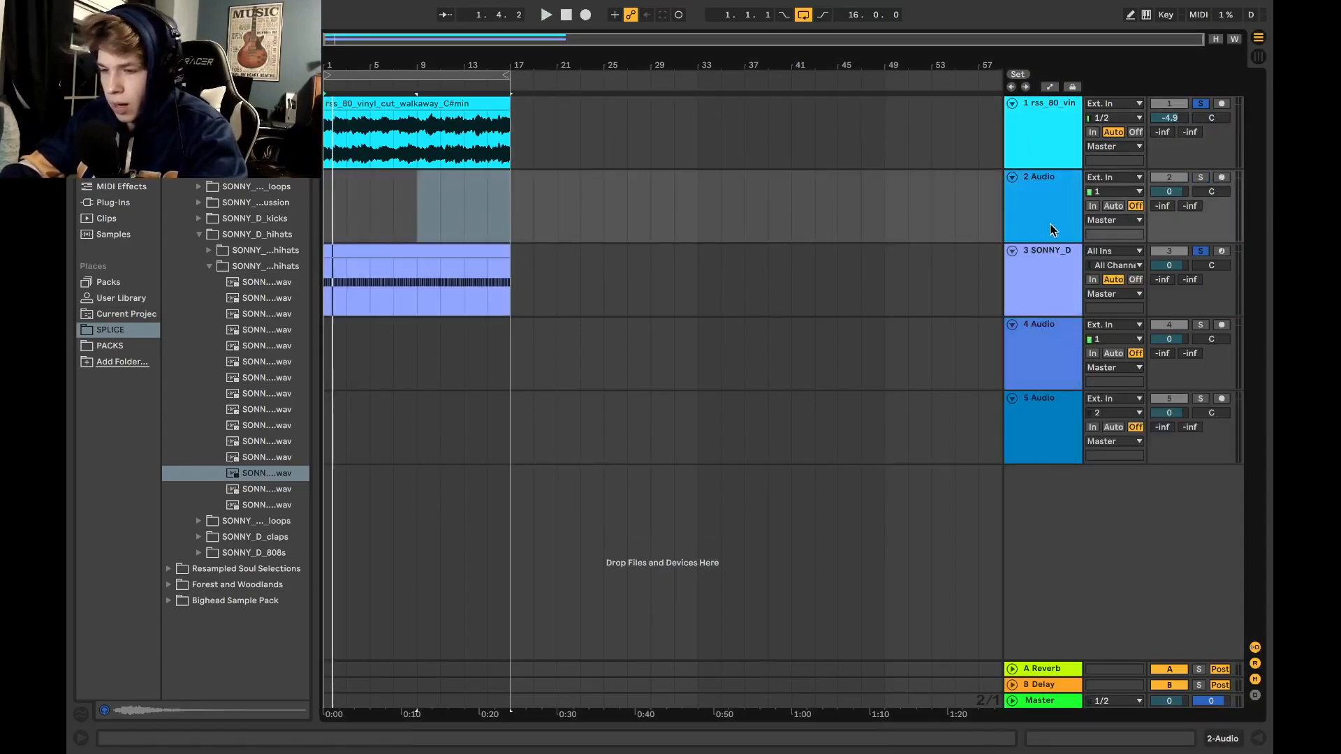
pyautogui.doubleClick(403, 250)
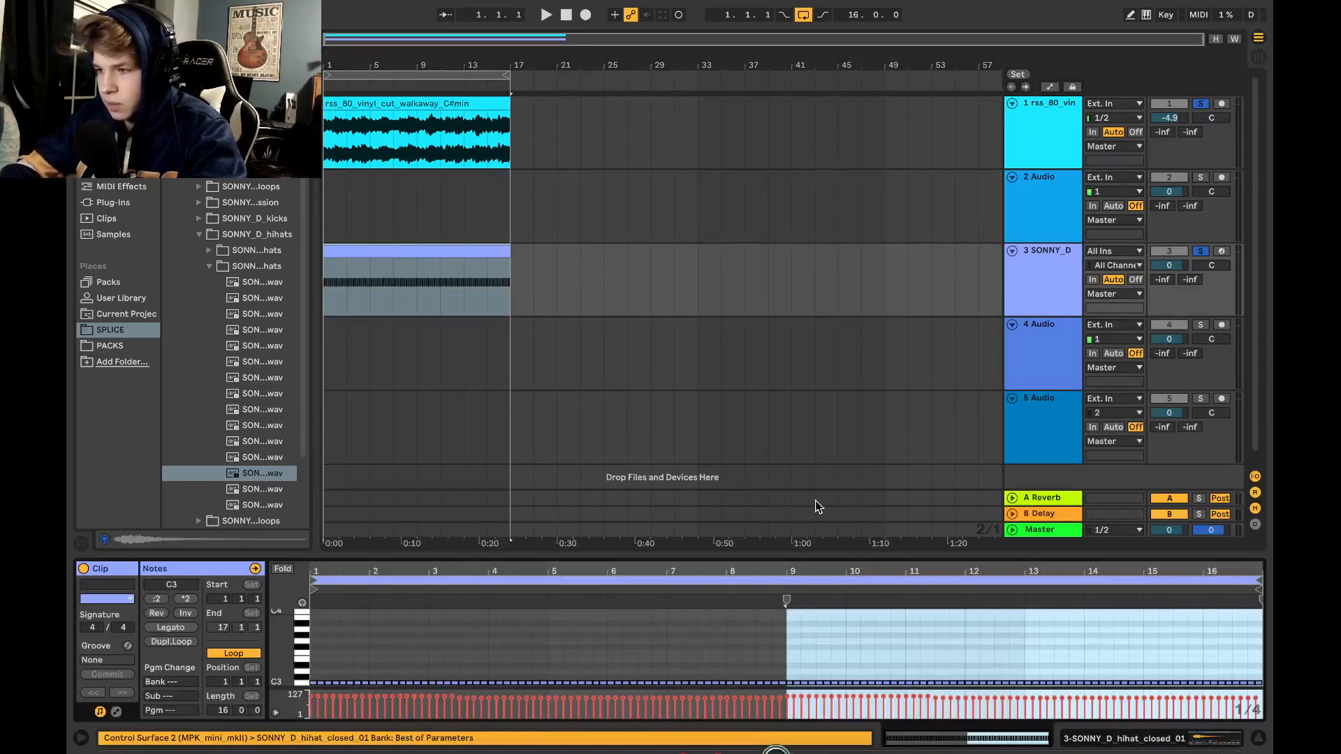
pyautogui.click(1065, 203)
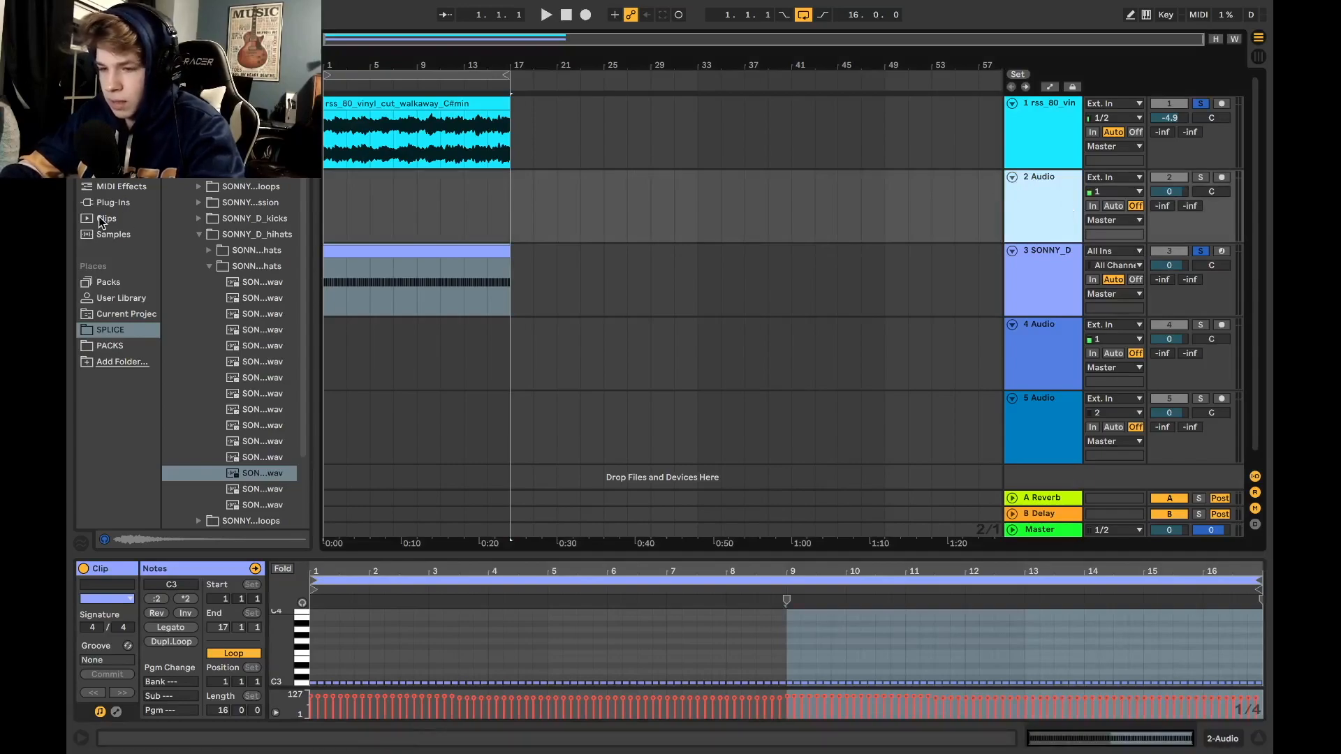
pyautogui.click(199, 221)
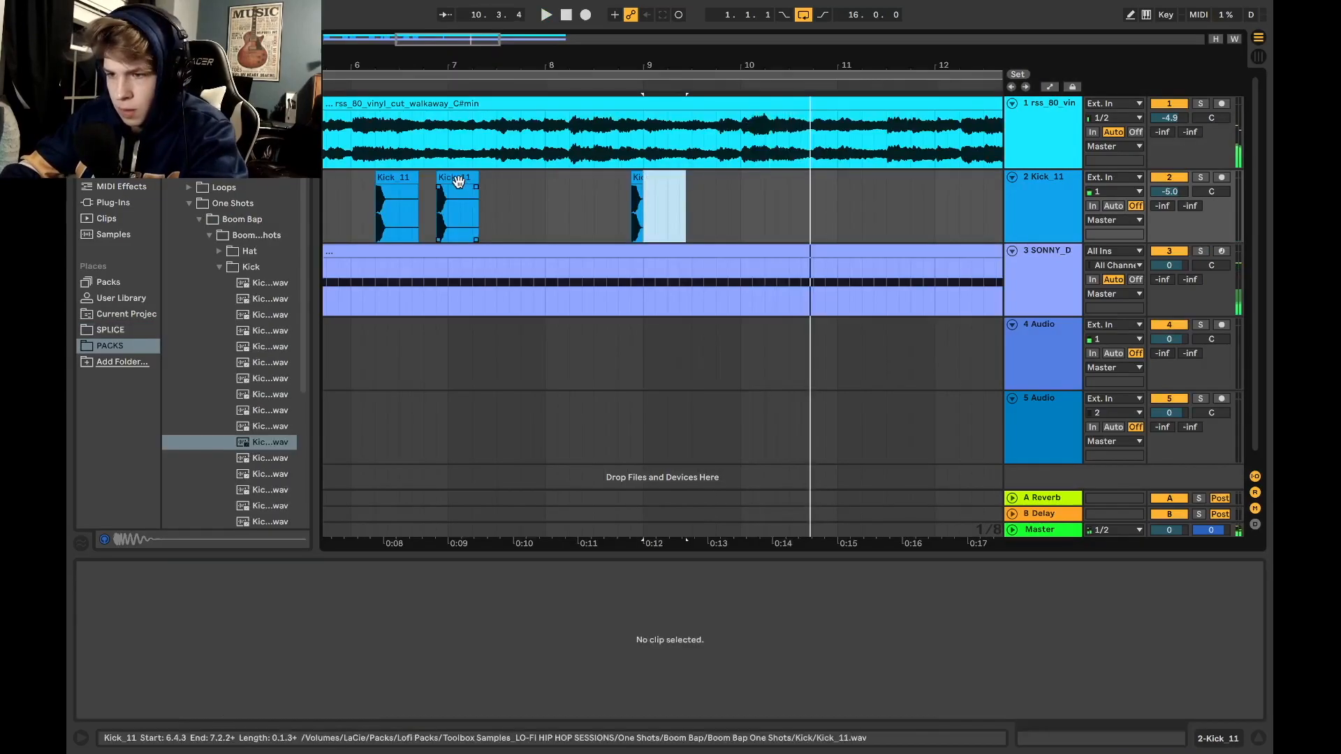
# Duplicate the Kick_11 pattern of the first eight bars into bars 9 to 16
pyautogui.click(455, 203)
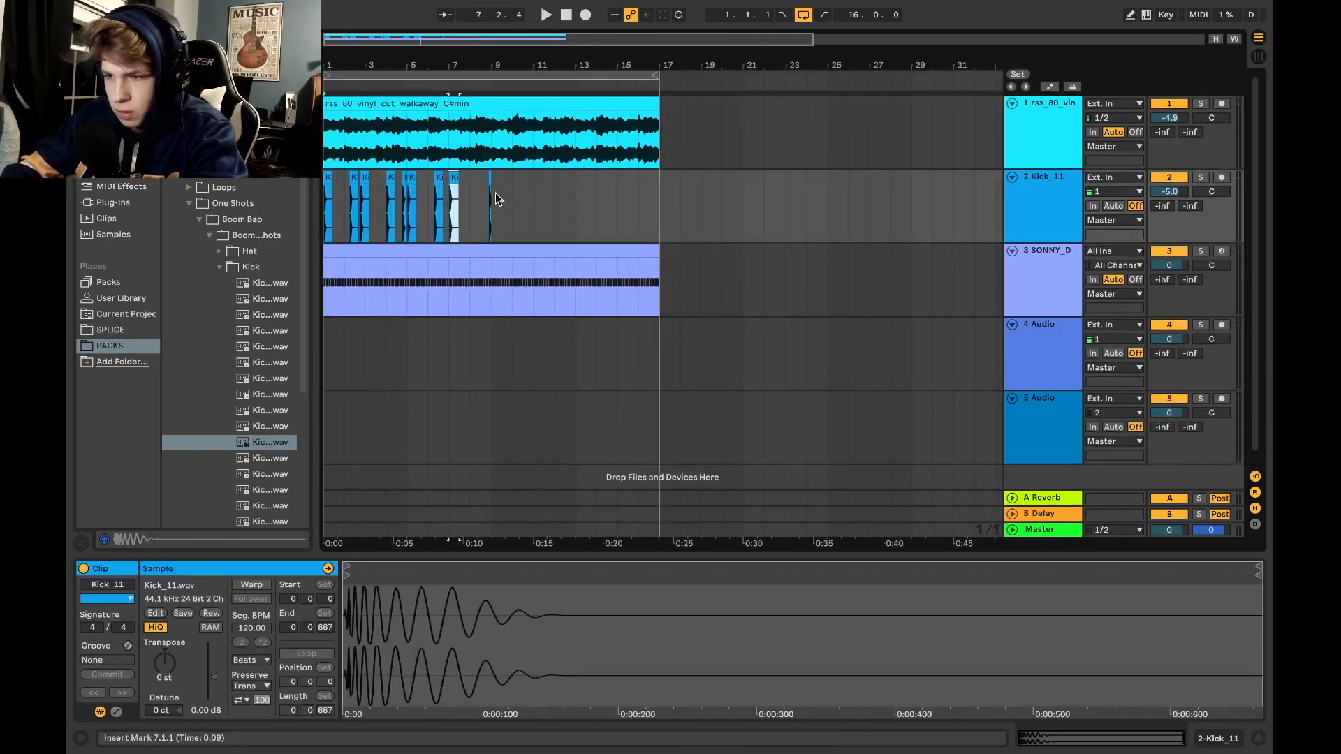
pyautogui.scroll(3, 496, 199)
pyautogui.moveTo(491, 195); pyautogui.dragTo(264, 197)
pyautogui.hscroll(-3, 419, 198)
pyautogui.scroll(-1, 654, 191)
pyautogui.moveTo(609, 187); pyautogui.dragTo(307, 207)
pyautogui.hotkey('ctrl', 'd')
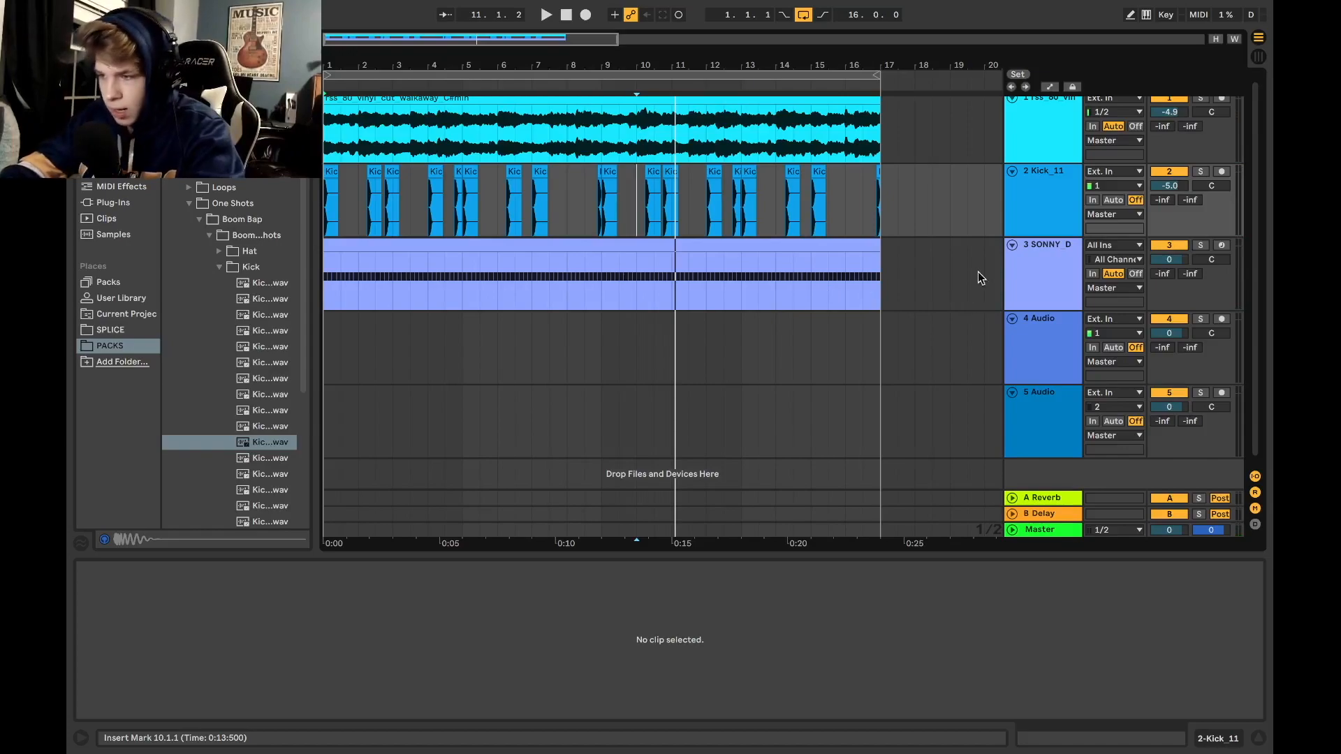
# Insert a new audio track directly below the Kick_11 track
pyautogui.click(1037, 206)
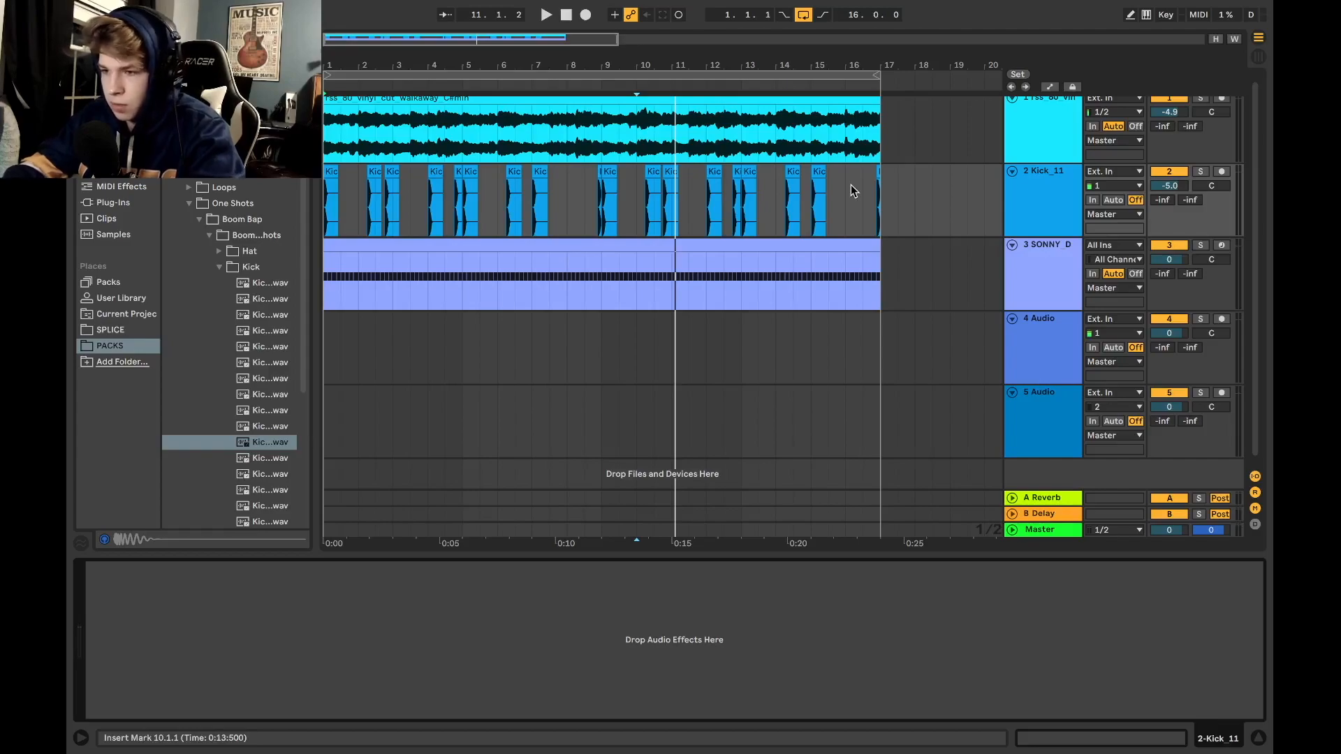
pyautogui.click(1051, 224)
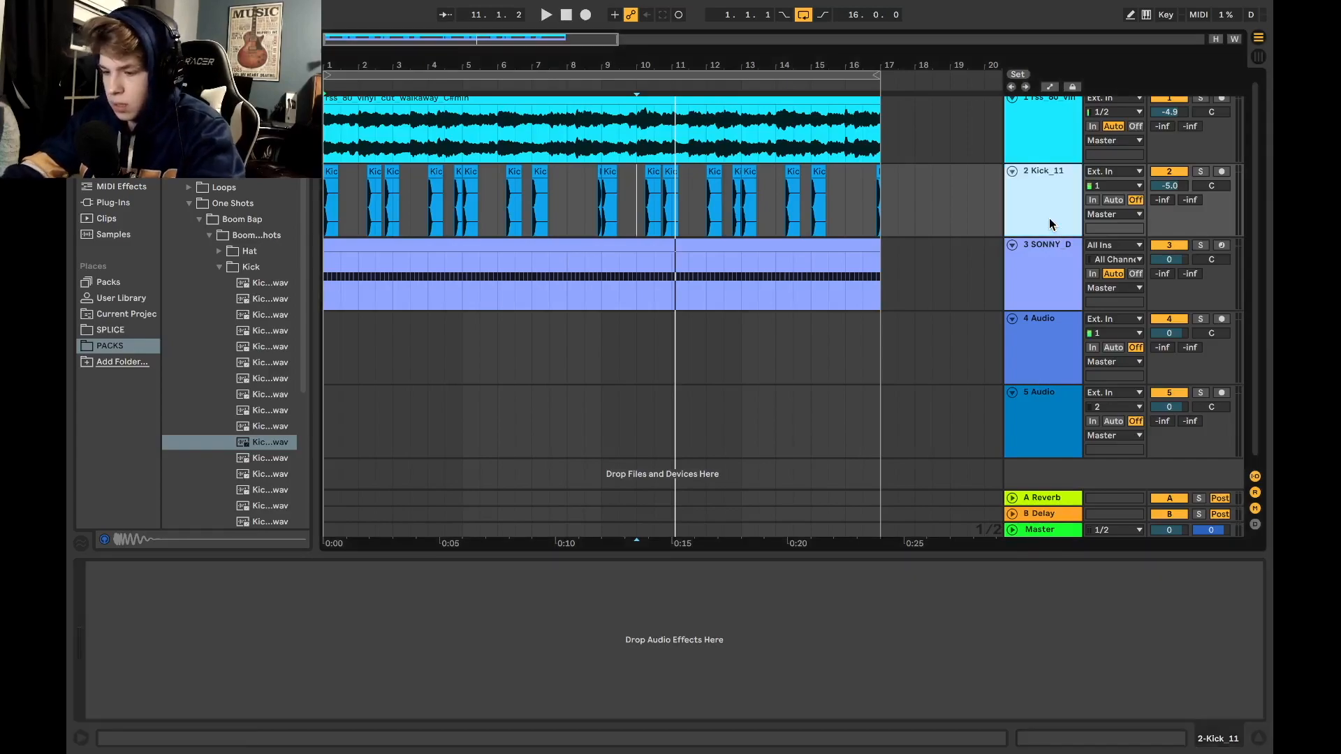
pyautogui.press('super+t')
# Open the Snare folder of the Boom Bap one-shots and audition several snare samples
pyautogui.click(219, 267)
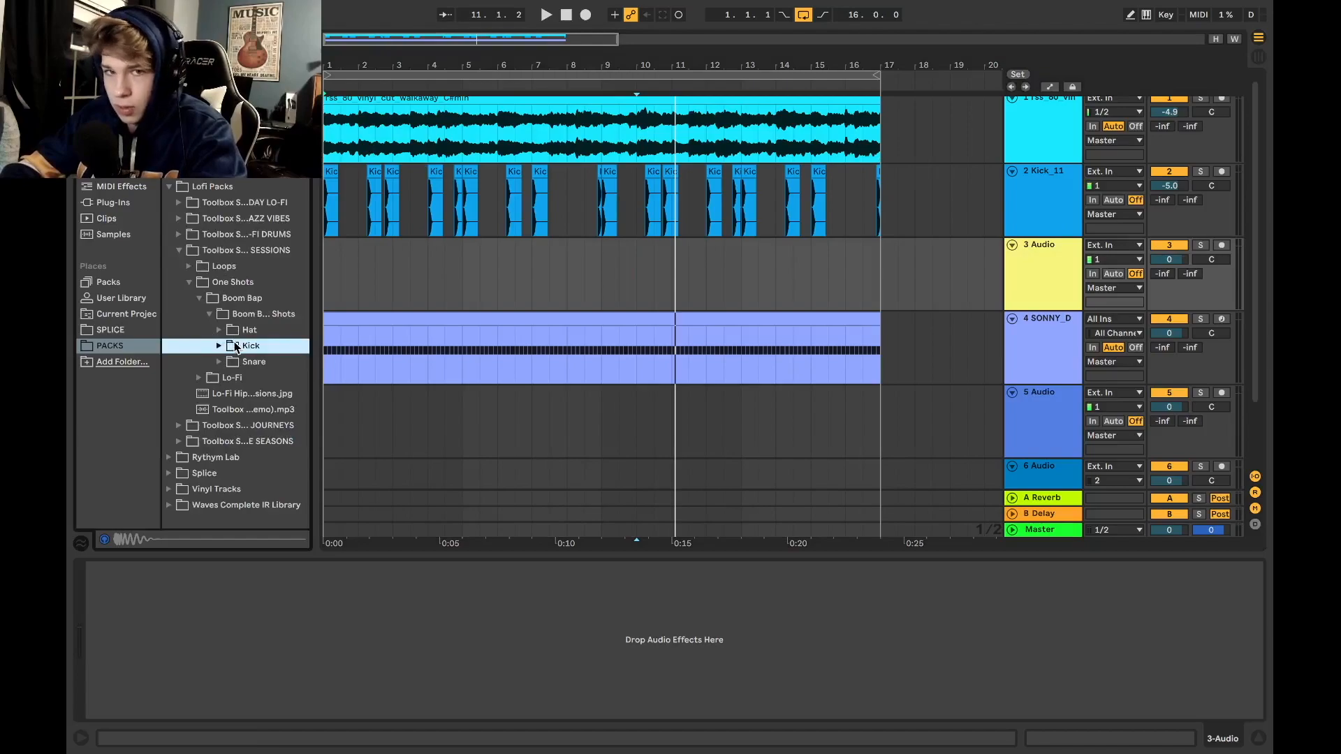
pyautogui.click(215, 362)
pyautogui.click(264, 405)
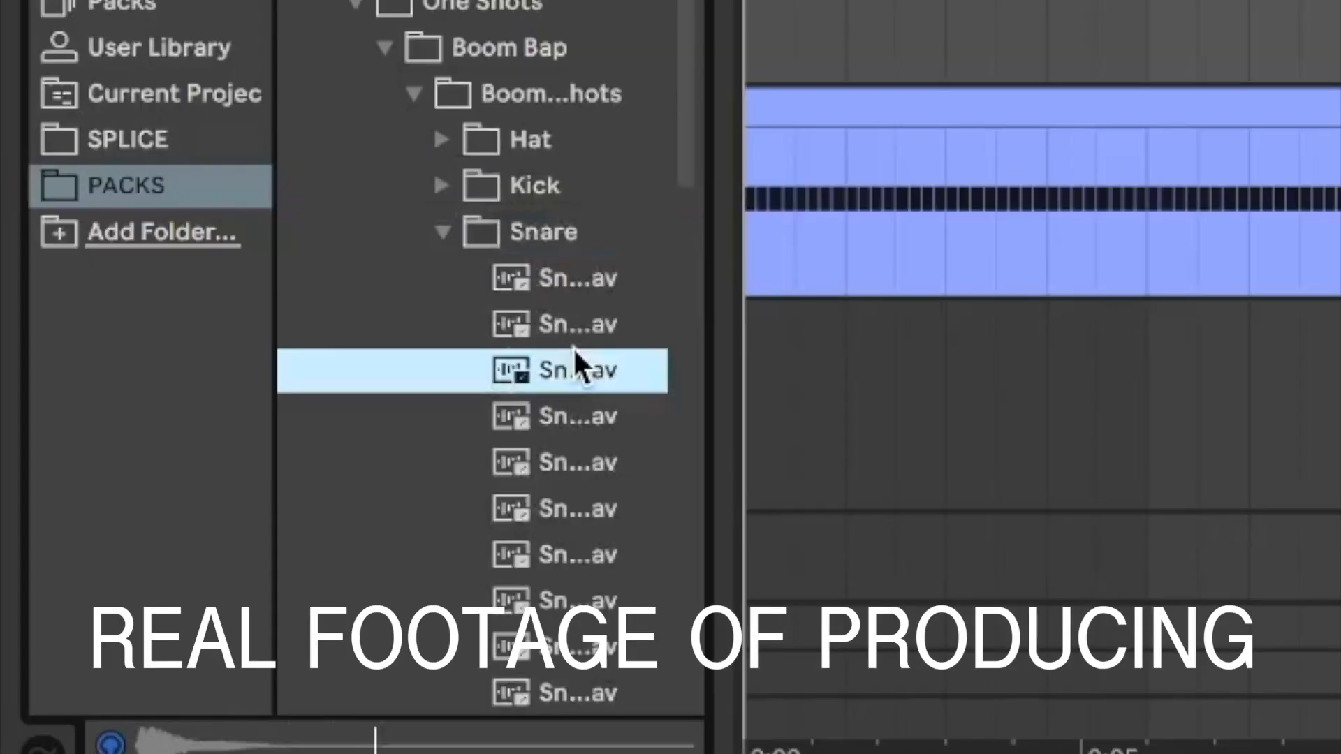
pyautogui.click(562, 326)
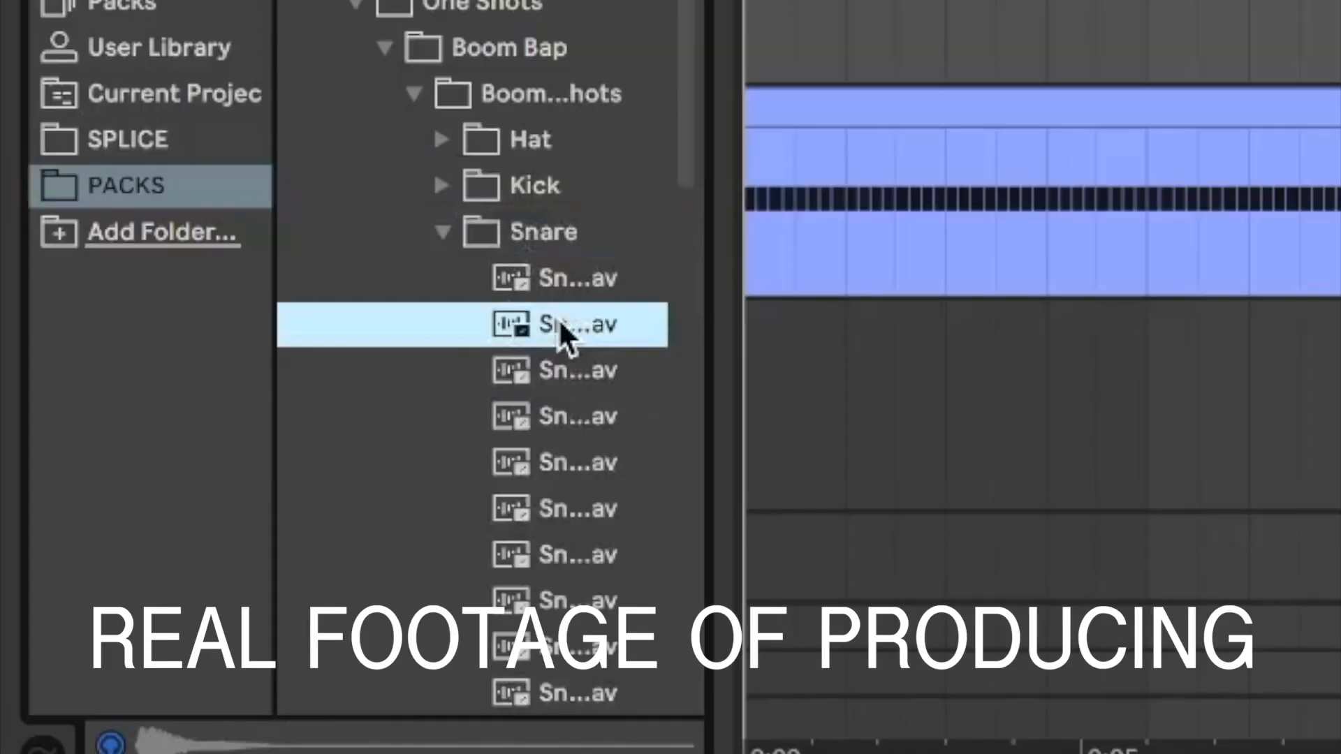
pyautogui.scroll(-5, 559, 530)
pyautogui.click(559, 520)
pyautogui.click(581, 408)
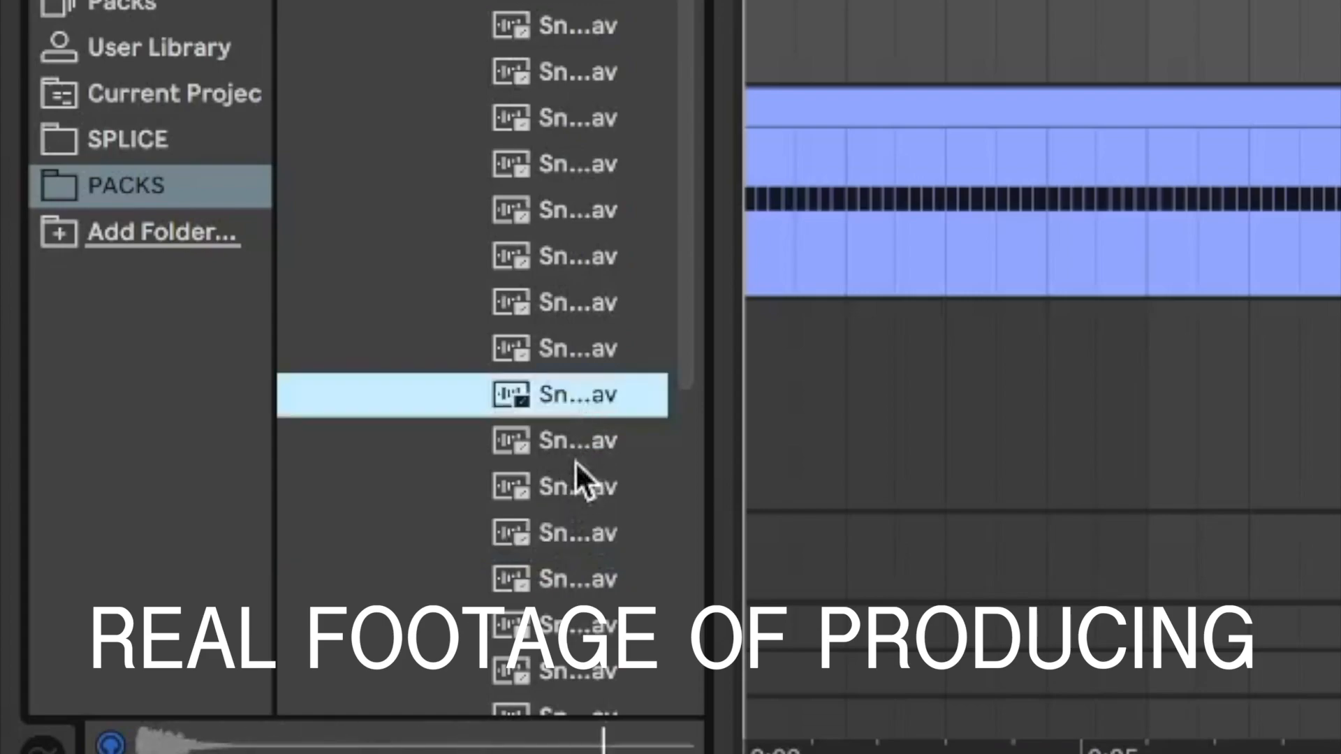
pyautogui.click(680, 304)
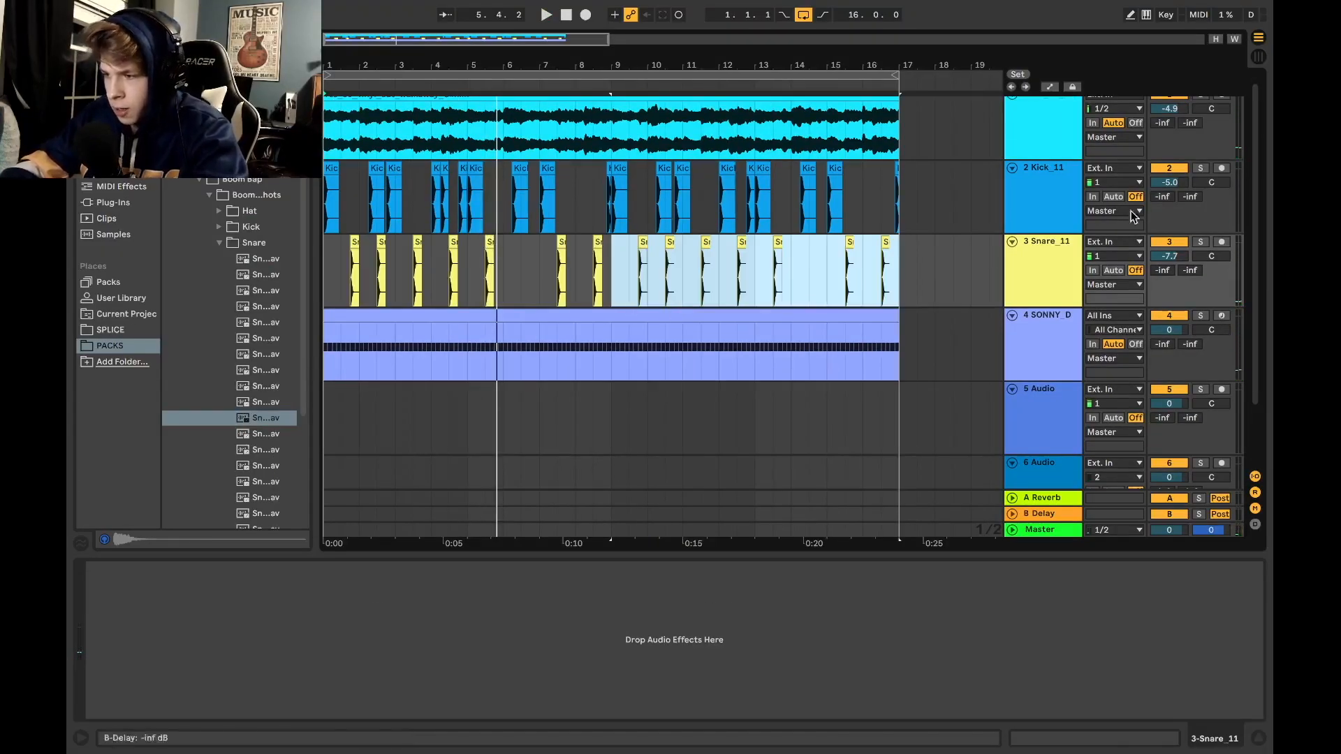
# Open the SONNY_D hi-hat clip and delete all of its evenly spaced C3 notes
pyautogui.press('-')
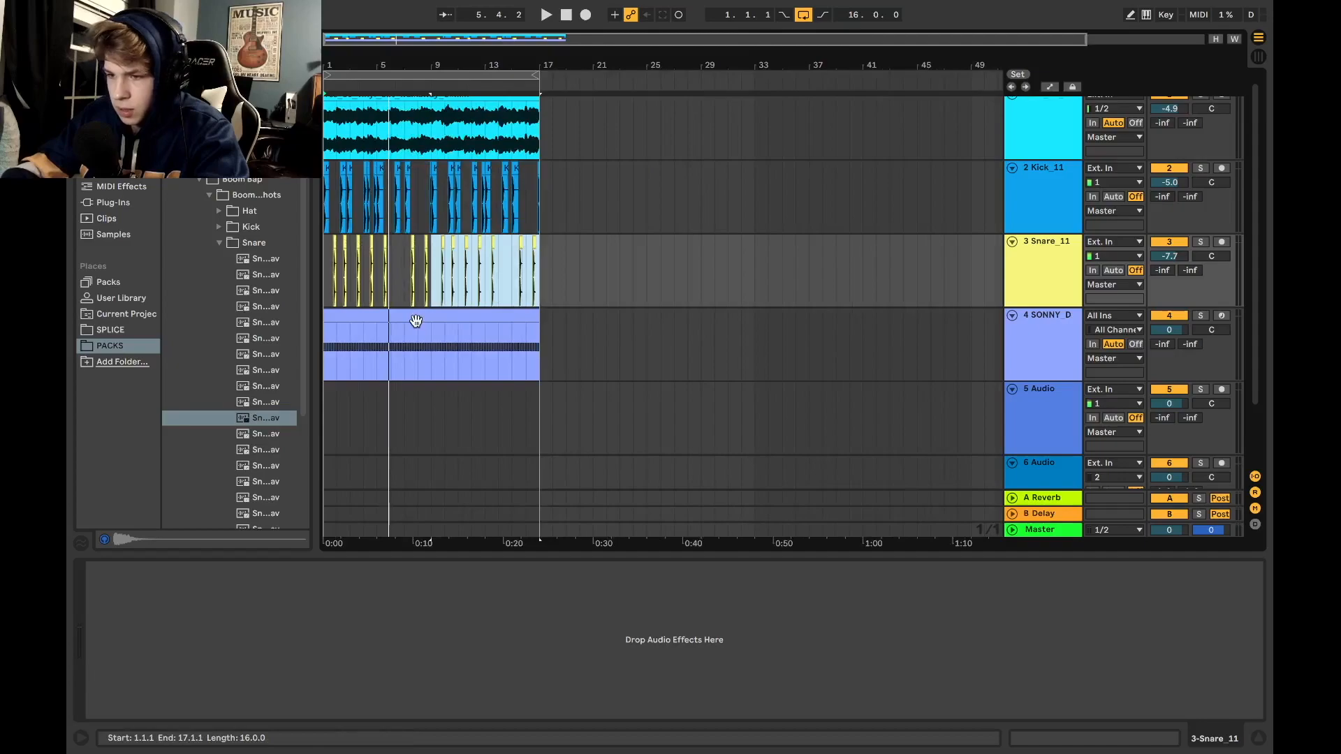
pyautogui.doubleClick(444, 339)
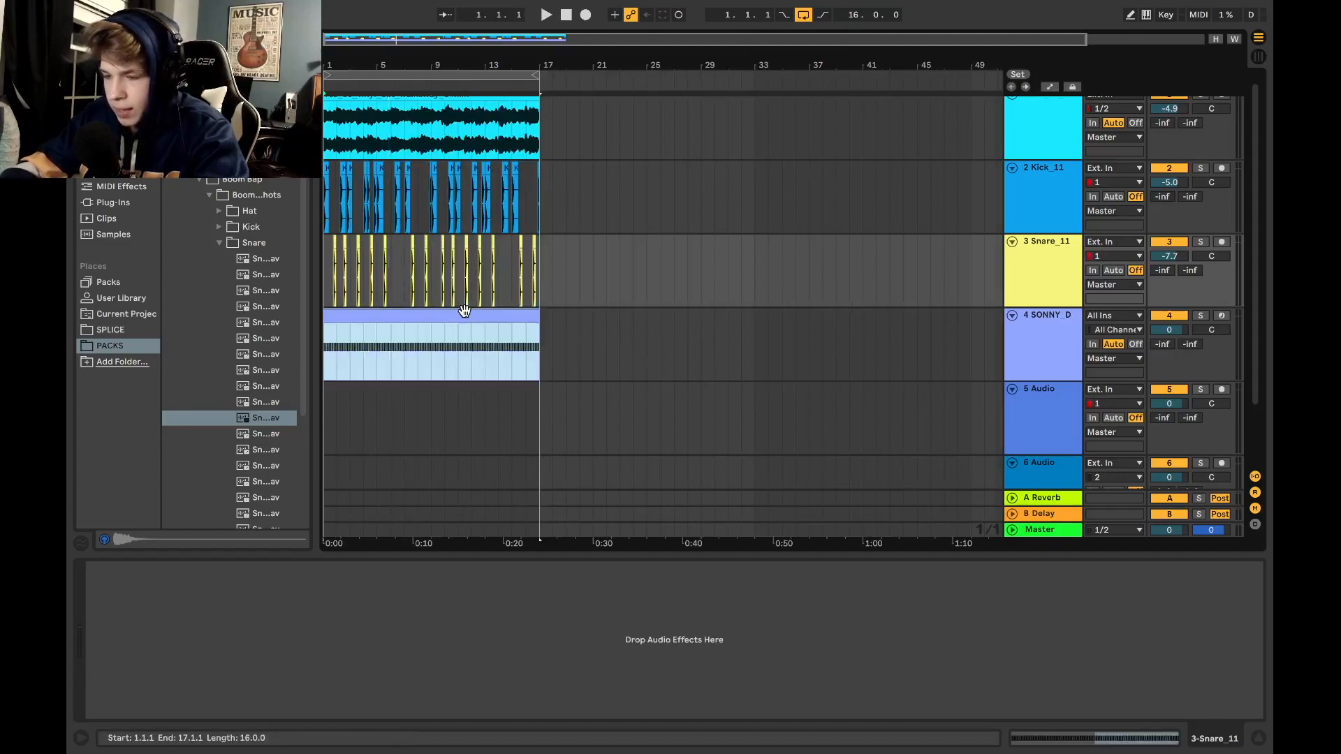
pyautogui.moveTo(841, 552); pyautogui.dragTo(841, 493)
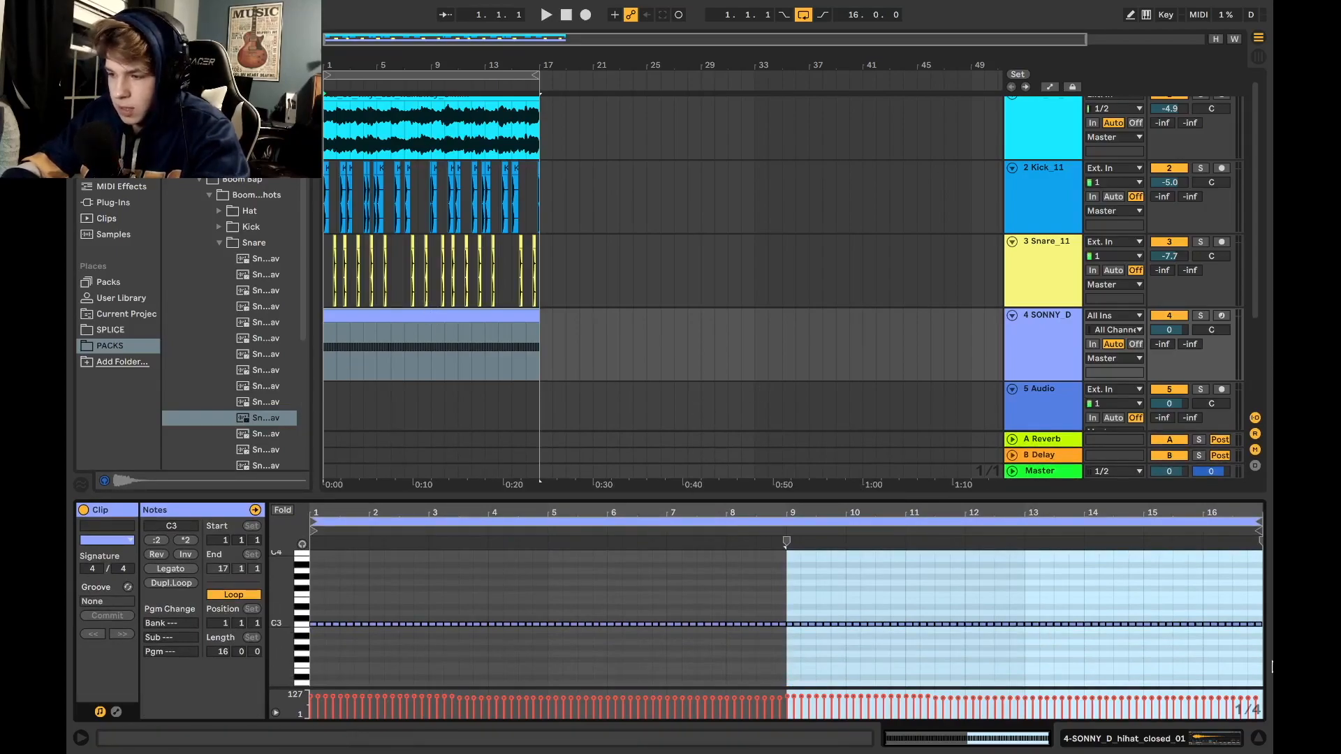
pyautogui.moveTo(1256, 644); pyautogui.dragTo(901, 602)
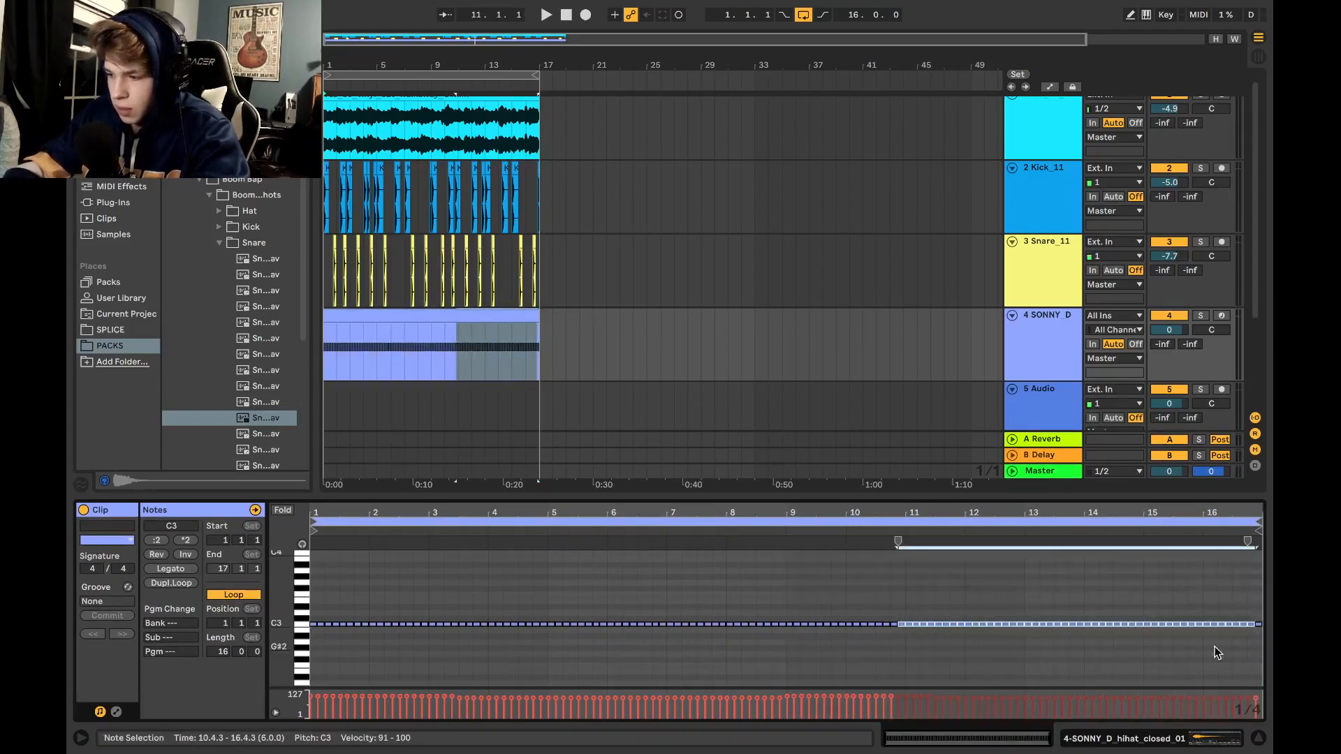
pyautogui.moveTo(1256, 649); pyautogui.dragTo(244, 584)
pyautogui.press('Delete')
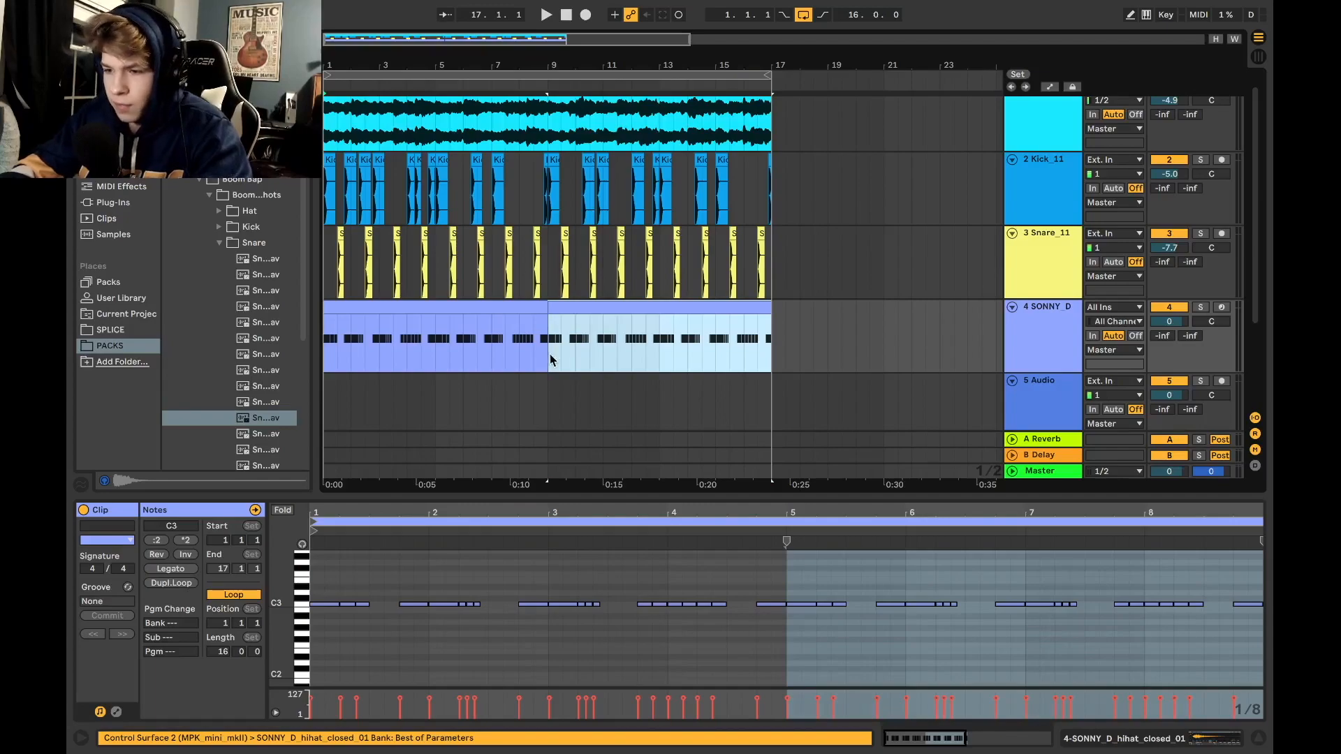
# Play back the kick, snare and reworked hi-hat patterns together with the vinyl sample from bar 1
pyautogui.click(534, 377)
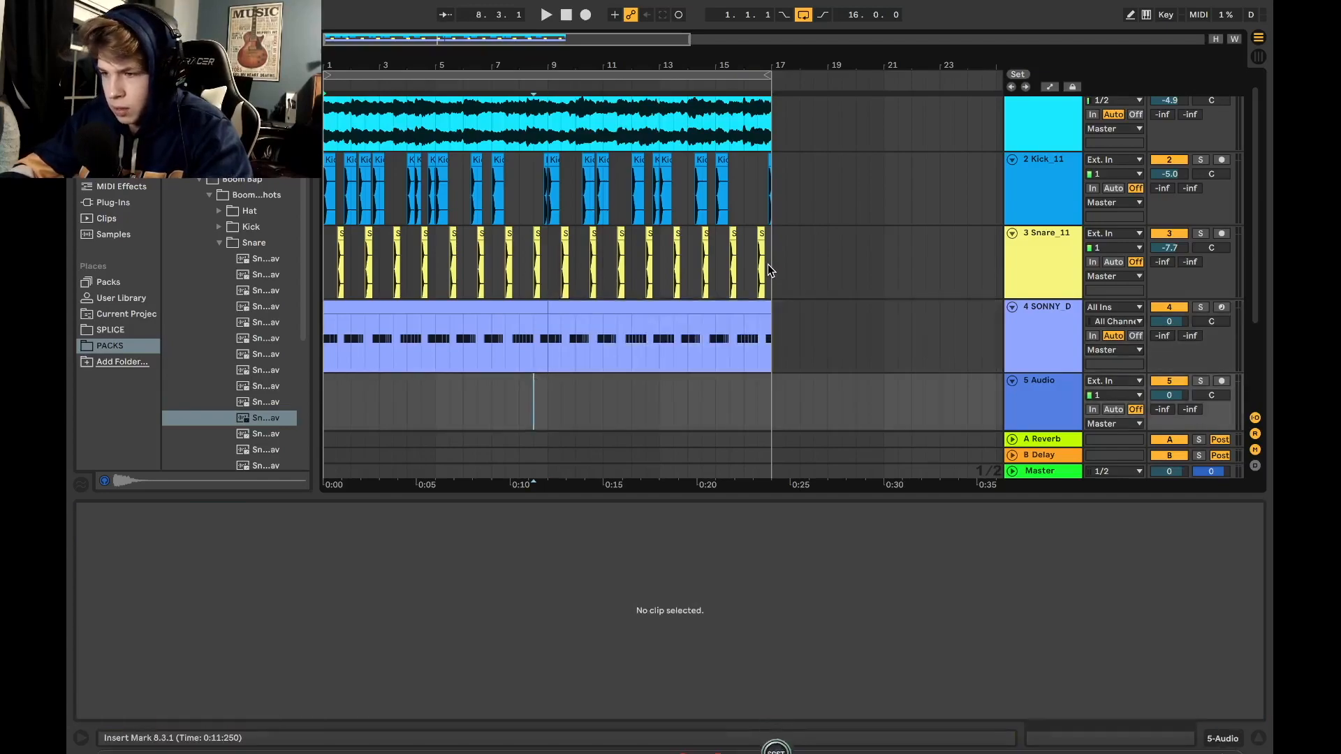
pyautogui.moveTo(773, 266); pyautogui.dragTo(315, 208)
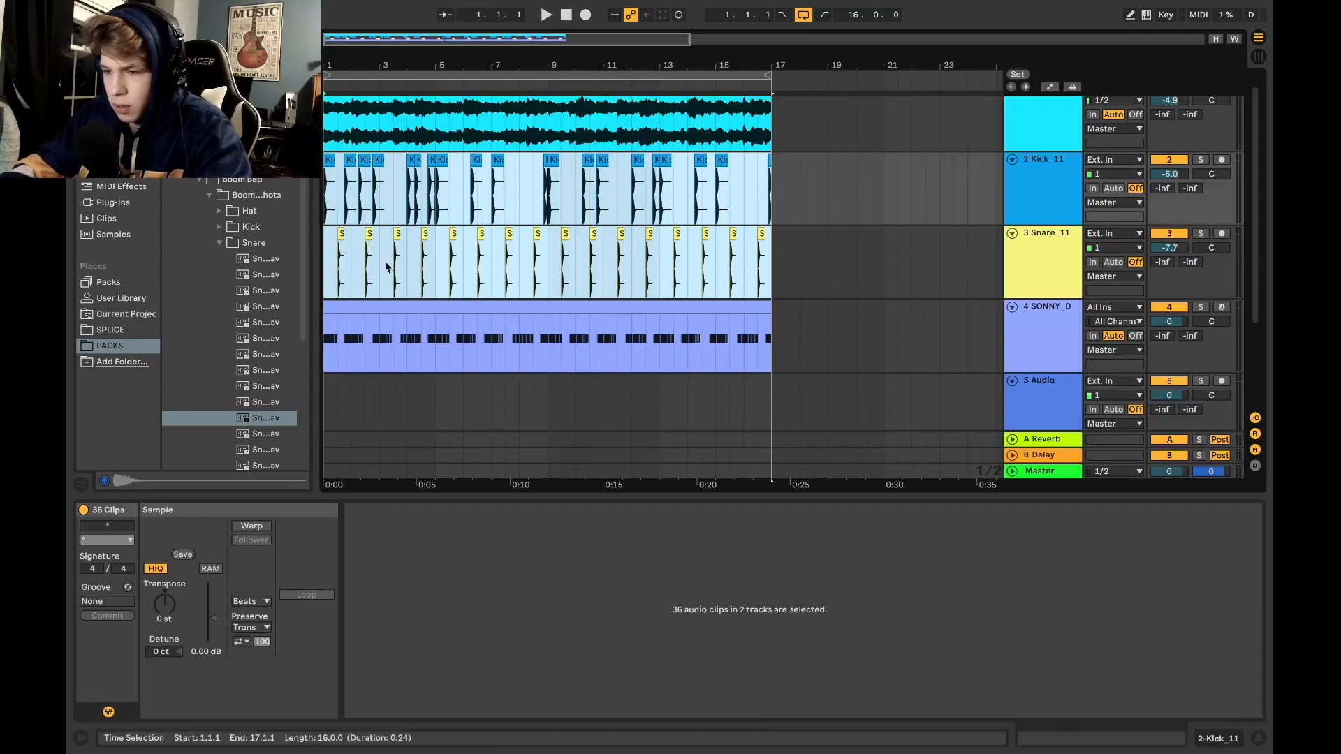
pyautogui.doubleClick(1043, 282)
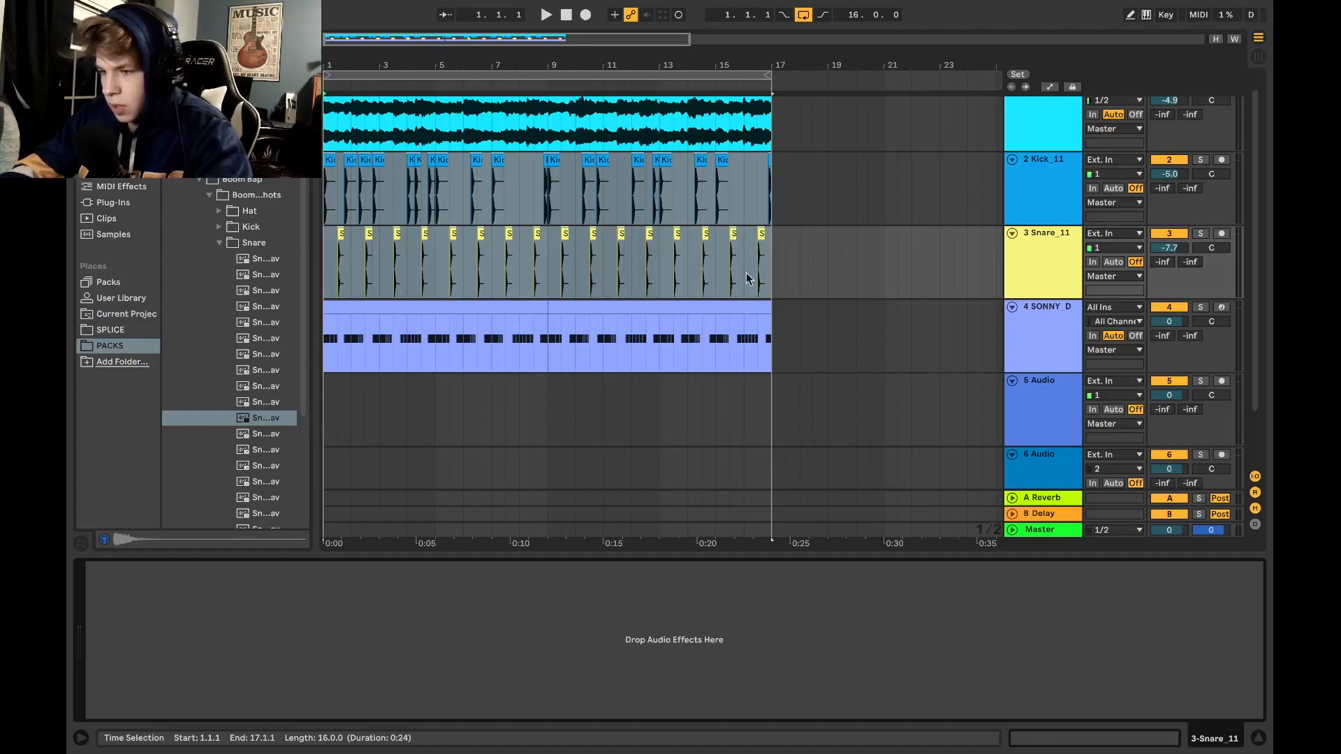
pyautogui.moveTo(779, 263); pyautogui.dragTo(329, 267)
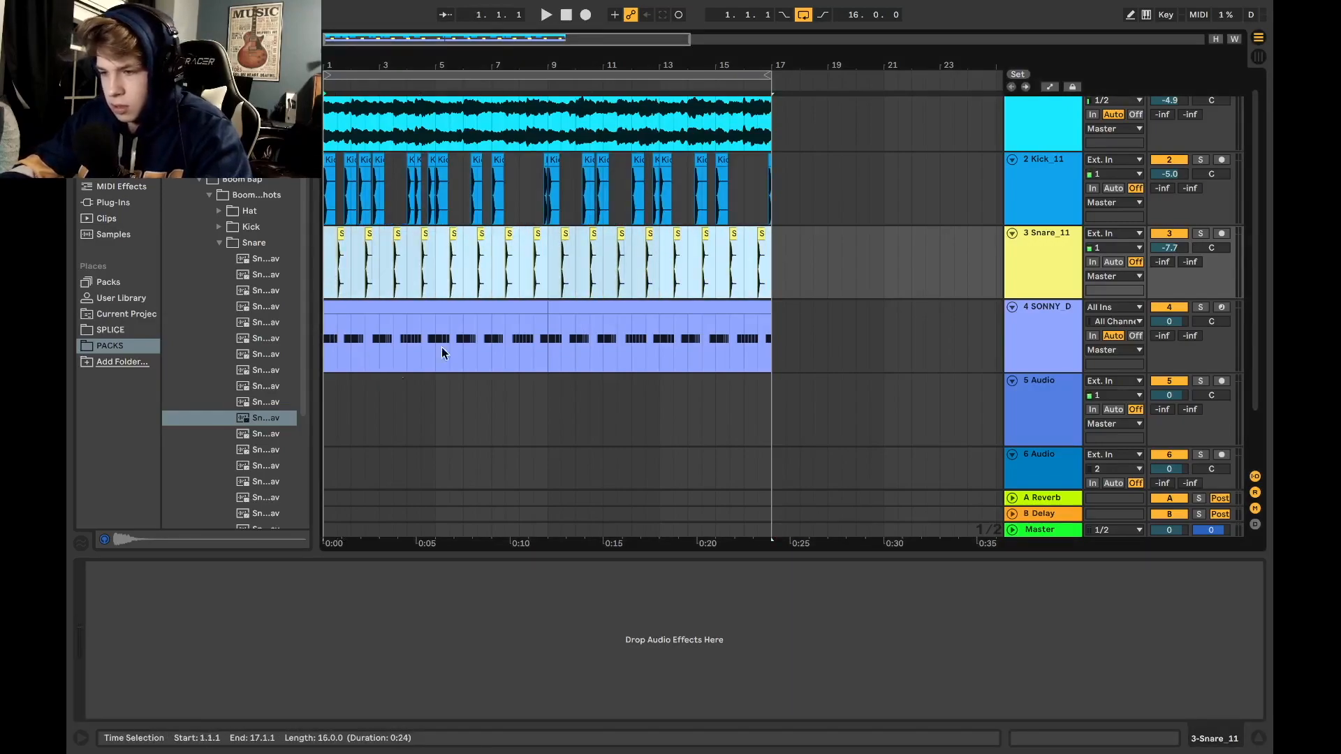
pyautogui.click(1016, 327)
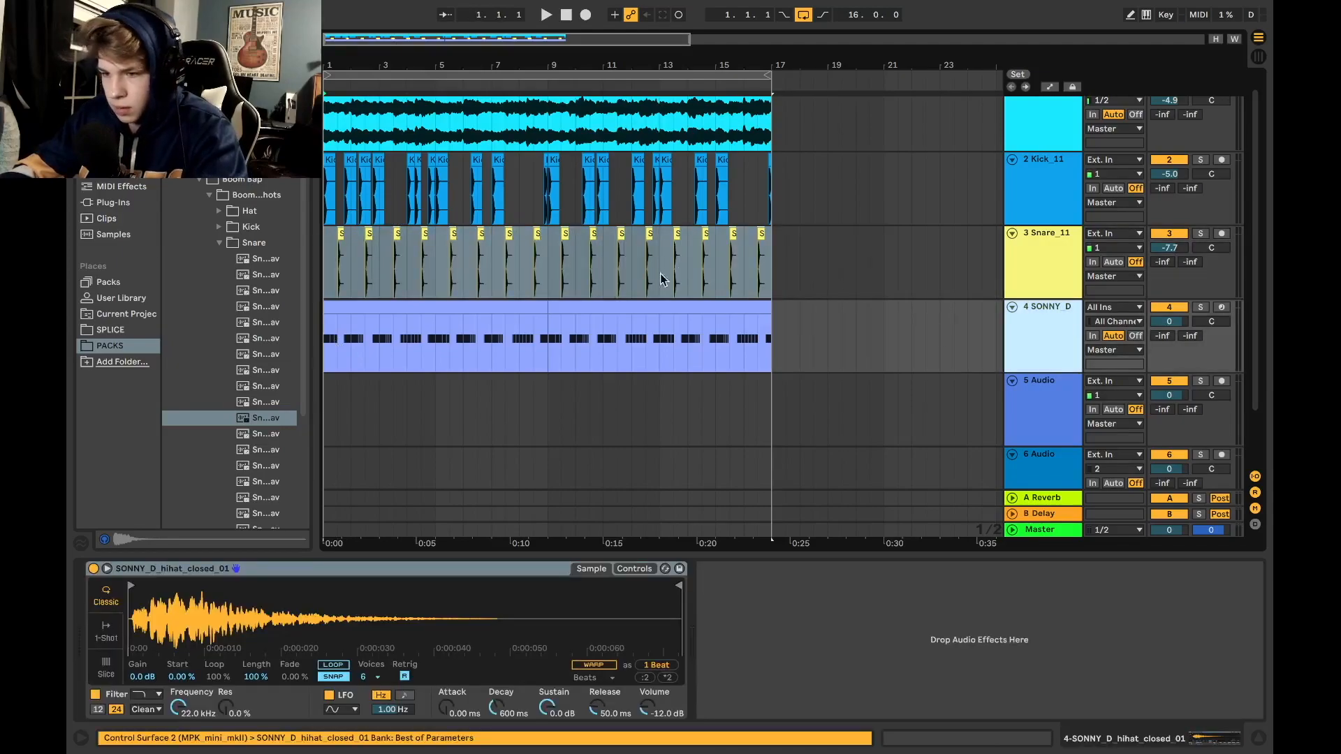
pyautogui.press('space')
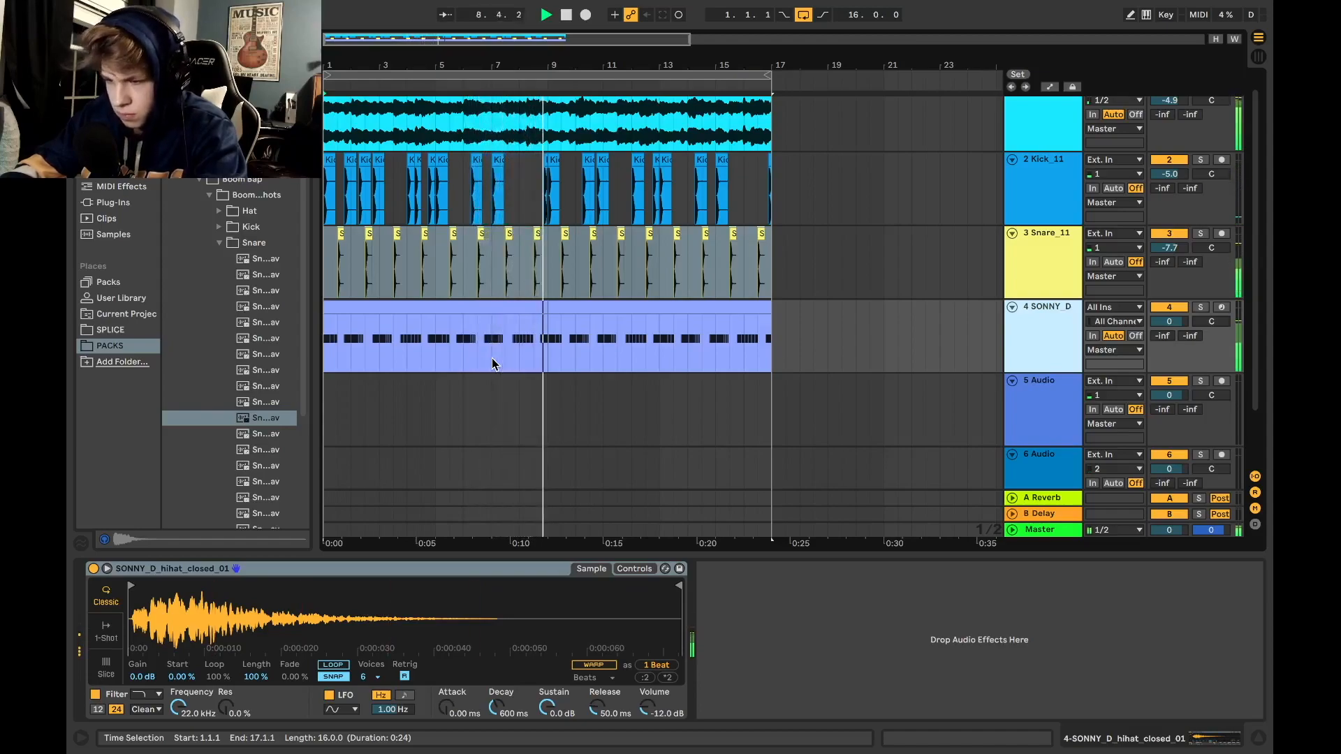
pyautogui.scroll(4, 526, 394)
pyautogui.scroll(-8, 525, 394)
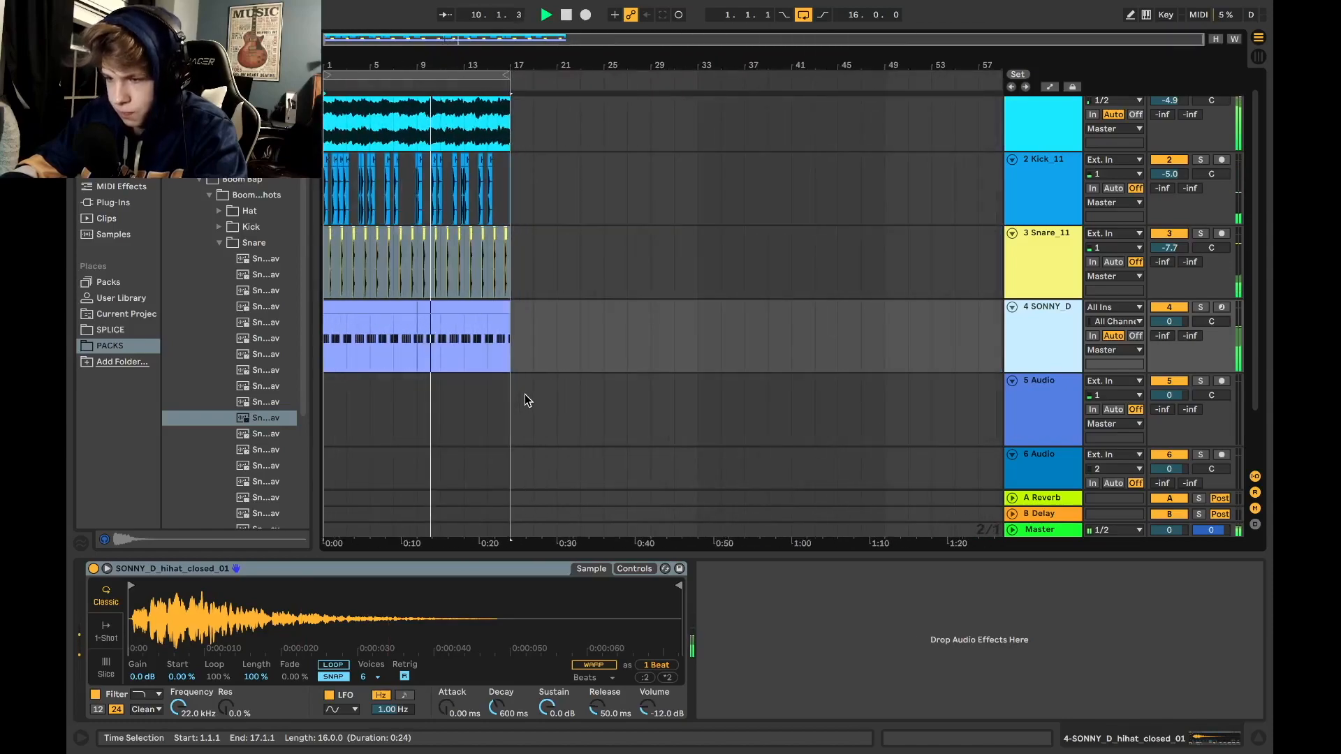
pyautogui.scroll(1, 501, 167)
pyautogui.press('space')
# Move all kick, snare and hi-hat clips to start at bar 17 and duplicate the vinyl sample clip into the following 16 bars
pyautogui.click(513, 353)
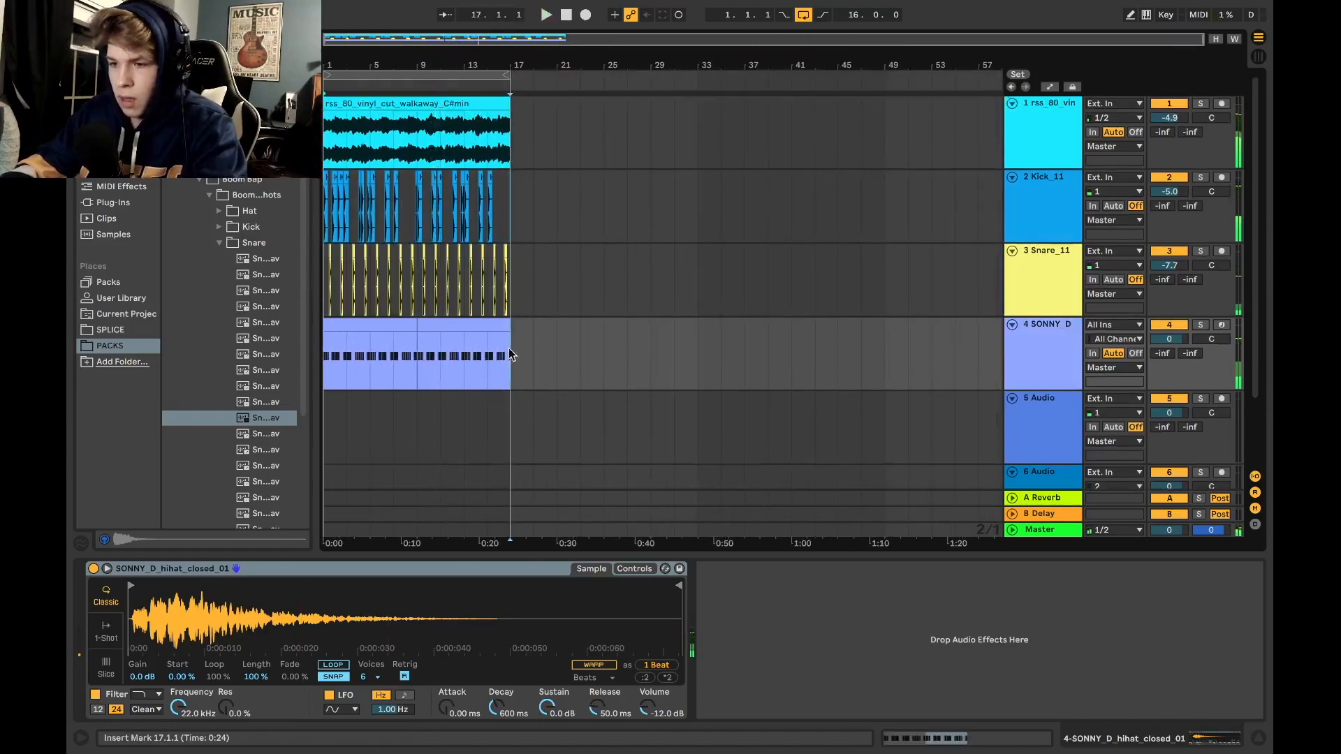
pyautogui.moveTo(513, 353); pyautogui.dragTo(302, 200)
pyautogui.press('Right')
pyautogui.press('Right')
pyautogui.press('Right')
pyautogui.press('Right')
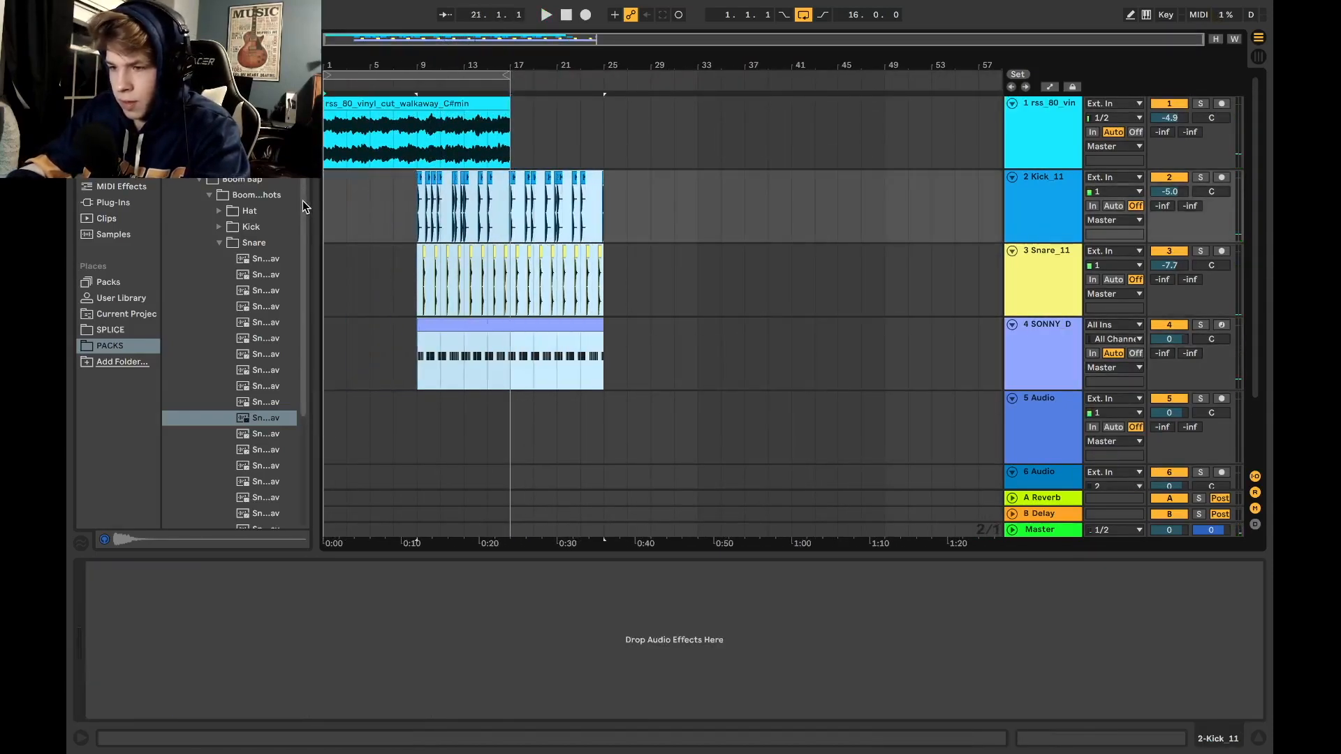
pyautogui.press('Right')
pyautogui.press('Right')
pyautogui.press('Right')
pyautogui.press('Right')
pyautogui.press('Right')
pyautogui.press('Left')
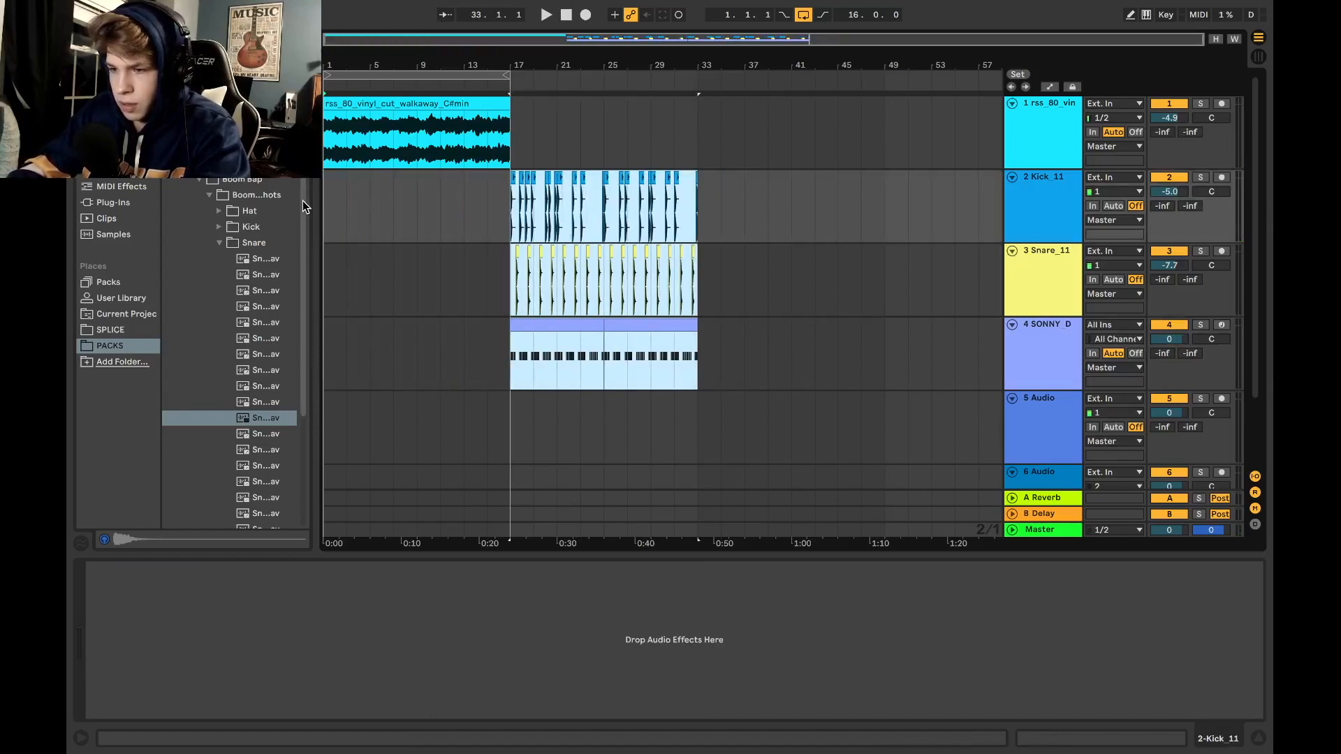
pyautogui.click(478, 104)
pyautogui.press('super+d')
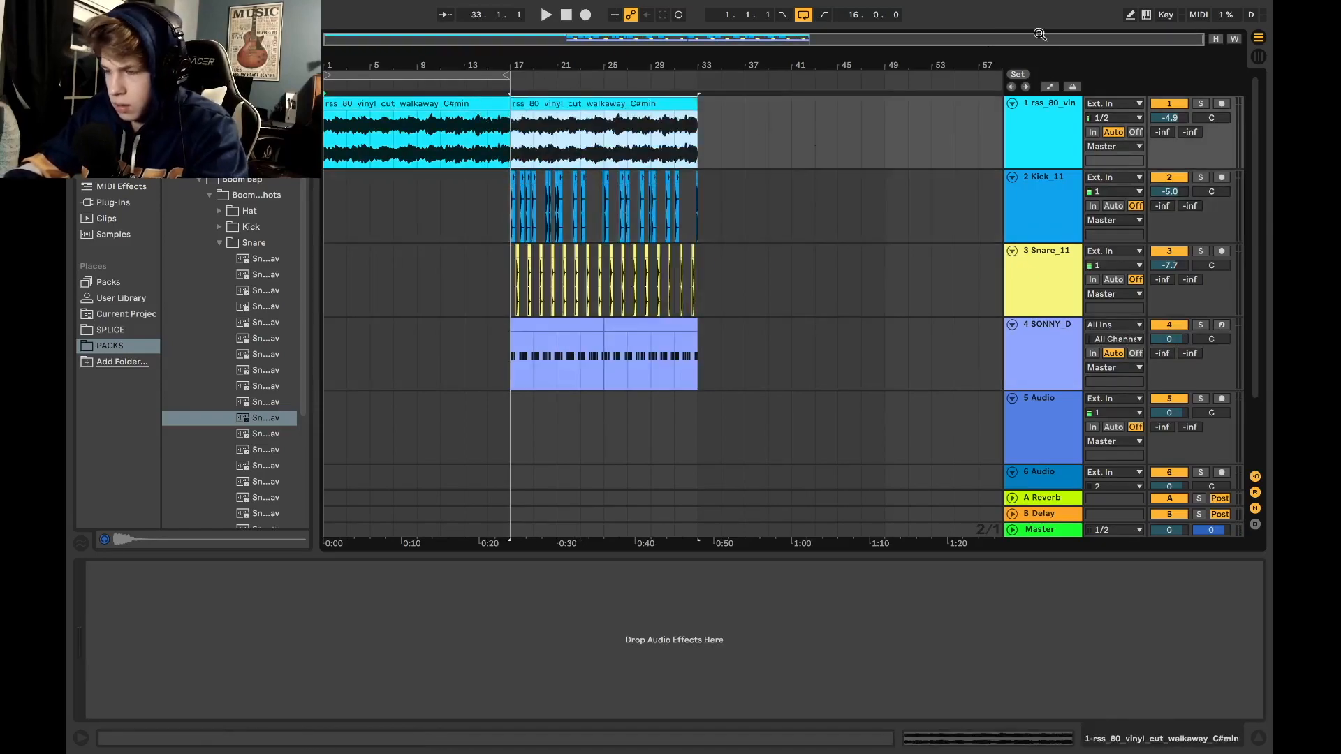
# Add an EQ Eight audio effect to the vinyl sample track in place of the EQ Three
pyautogui.click(1036, 105)
pyautogui.click(121, 170)
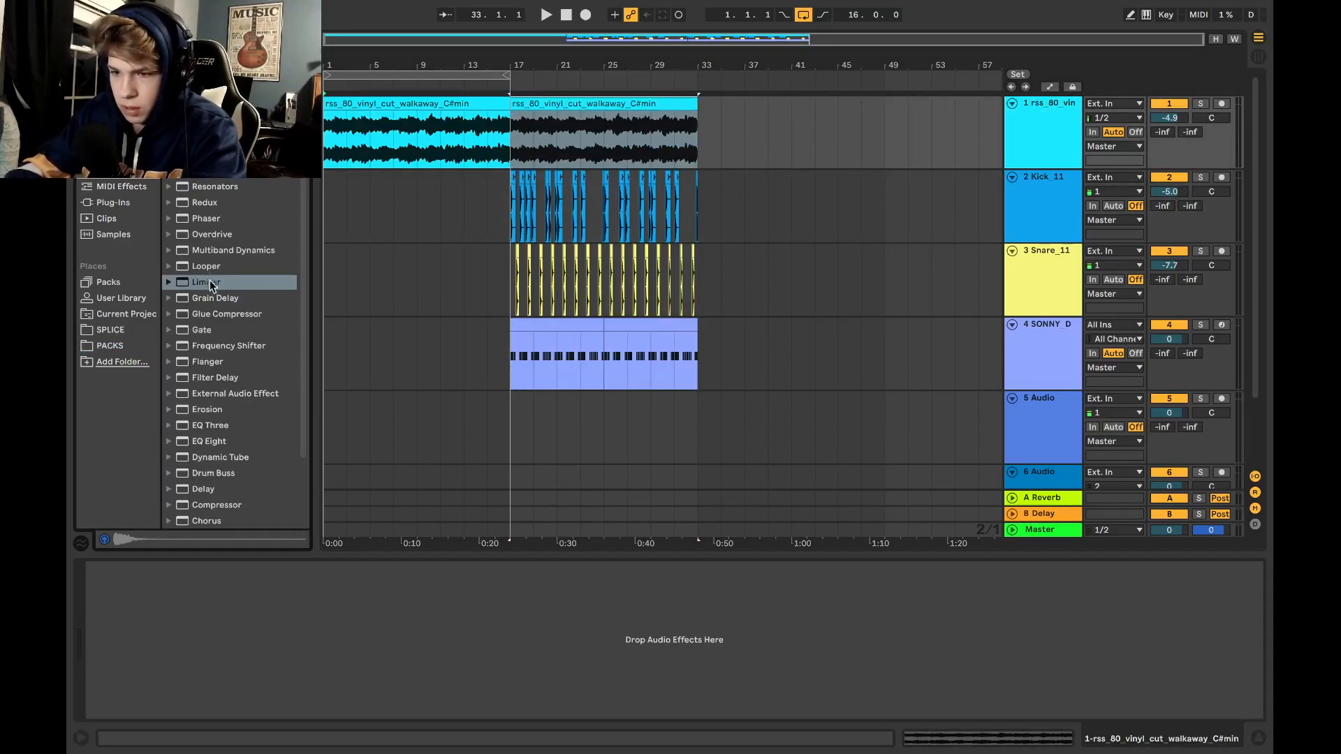
pyautogui.moveTo(207, 425); pyautogui.dragTo(214, 586)
pyautogui.press('Delete')
pyautogui.moveTo(215, 441); pyautogui.dragTo(189, 611)
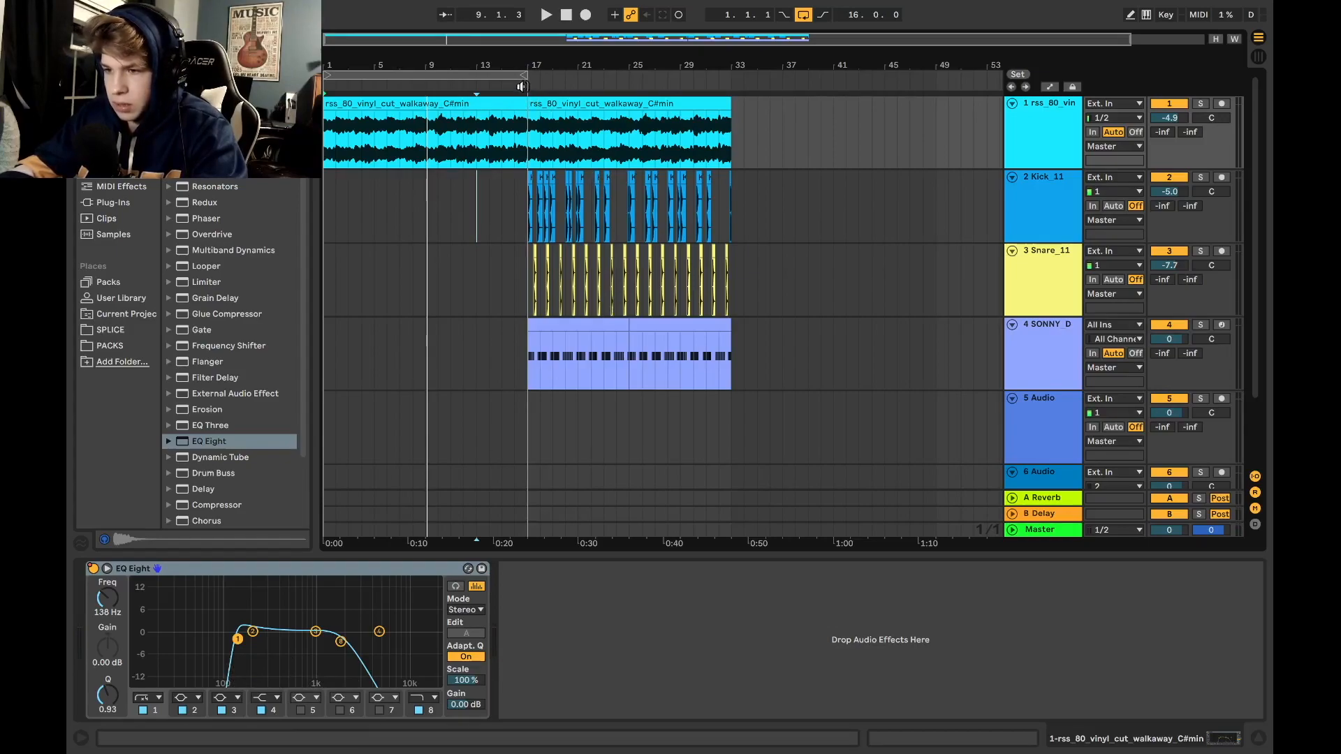
pyautogui.scroll(-1, 512, 178)
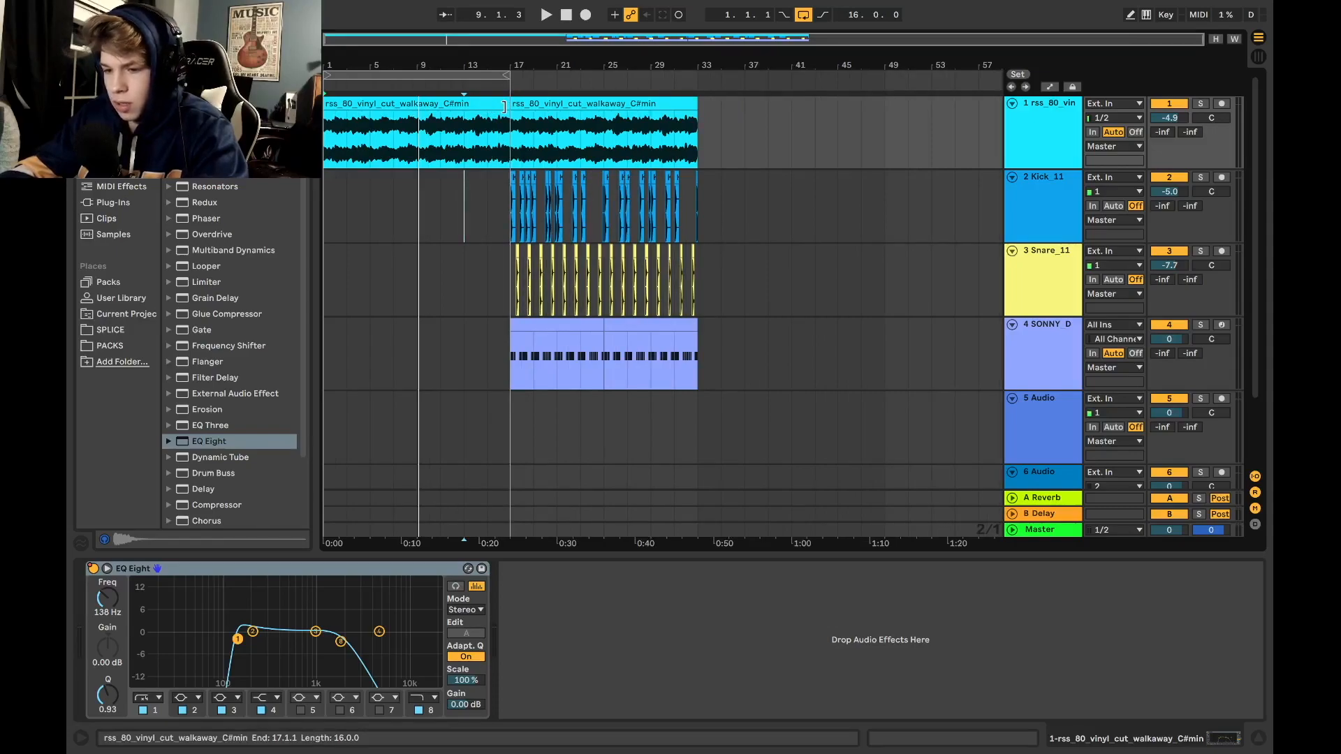
# Insert a MIDI track below Snare_11 with an empty 16-bar clip from bar 17, and open the PACKS folder
pyautogui.click(1043, 274)
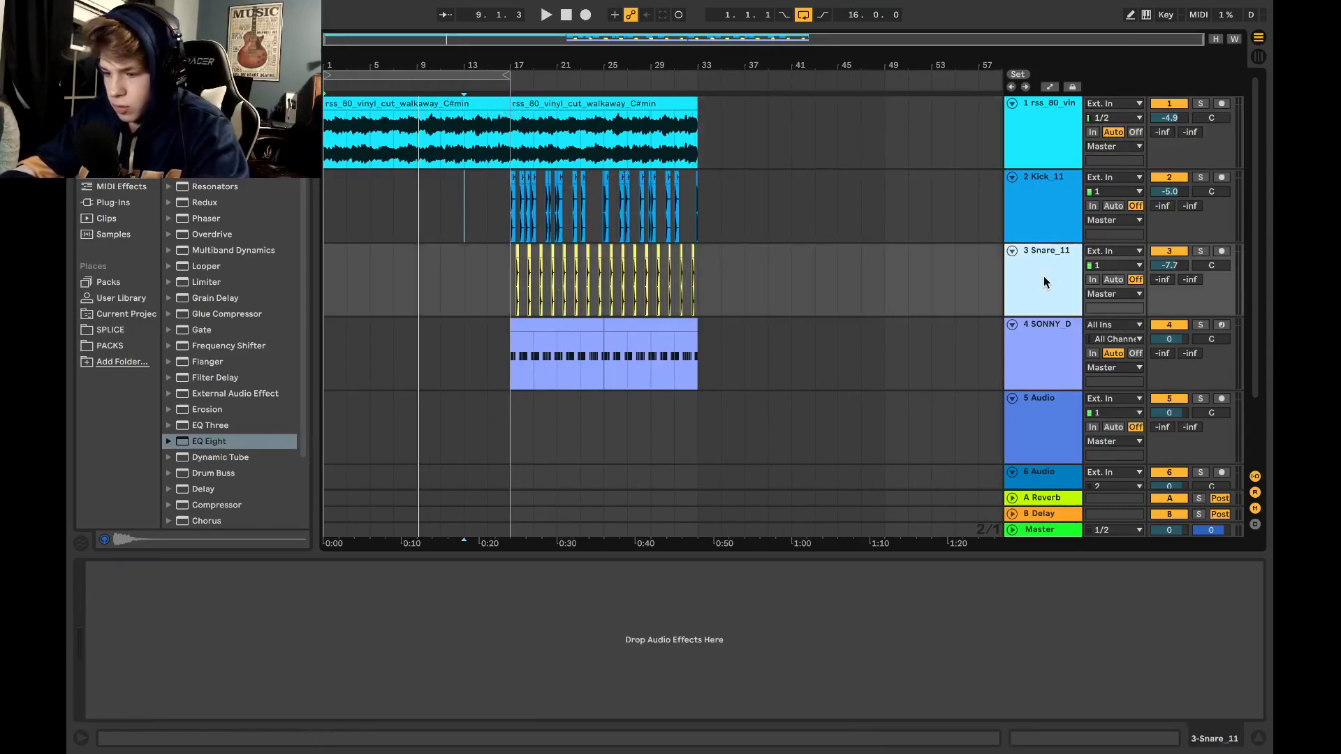
pyautogui.hotkey('ctrl', 'shift', 't')
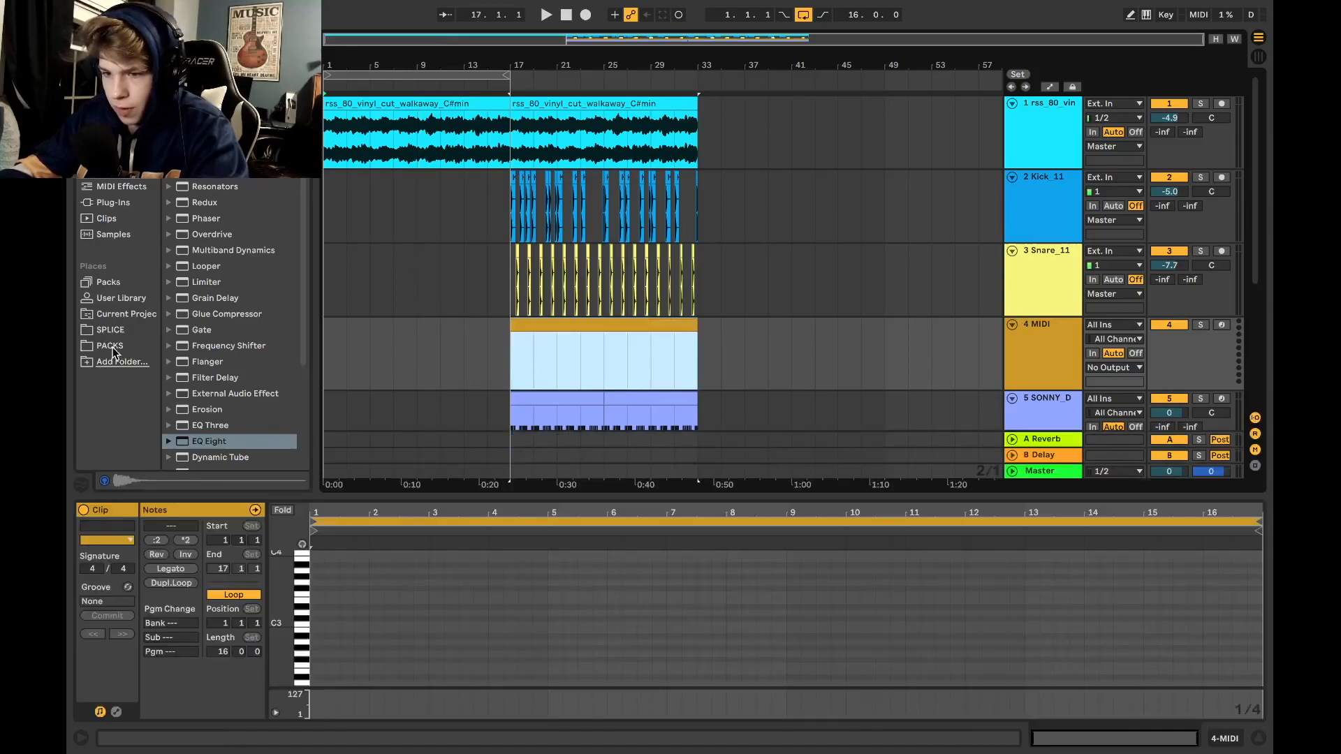
pyautogui.click(112, 347)
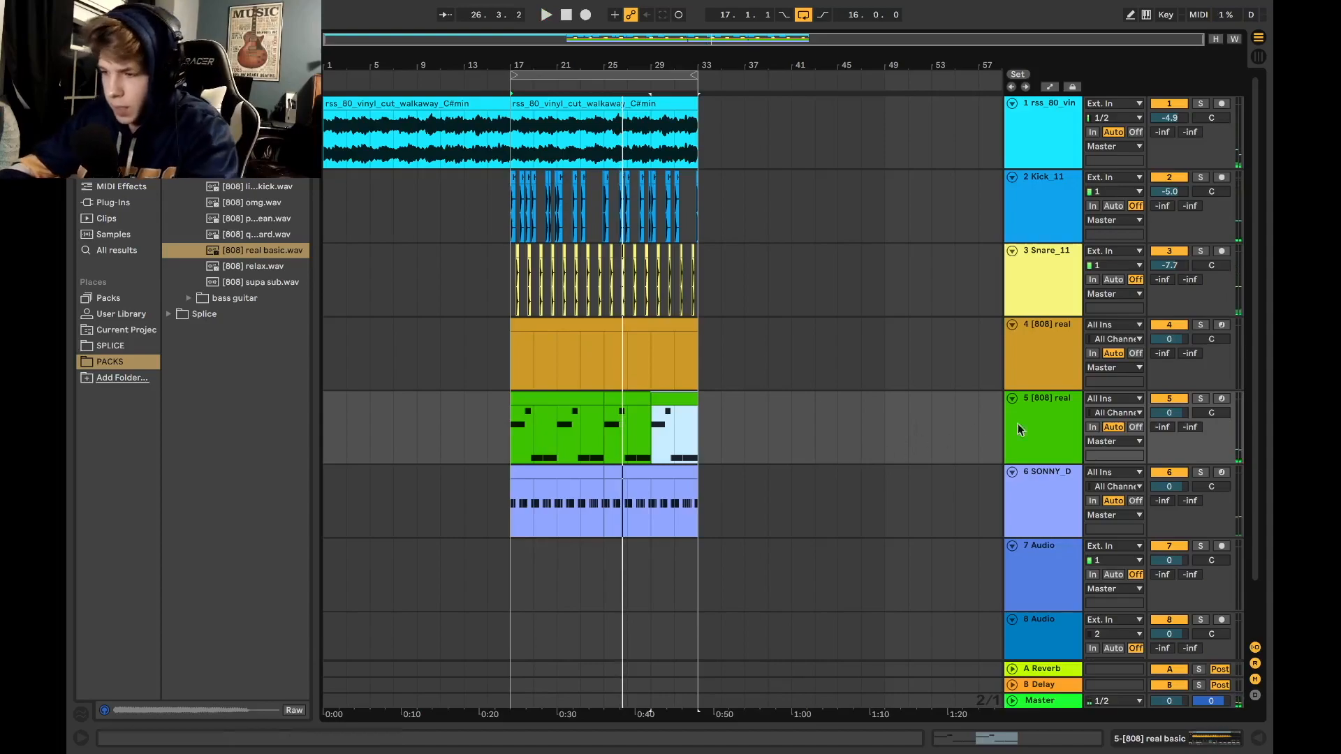
# Loop the first four bars of the green [808] real basic bass line from bar 17 and play them back
pyautogui.click(1049, 431)
pyautogui.doubleClick(1052, 432)
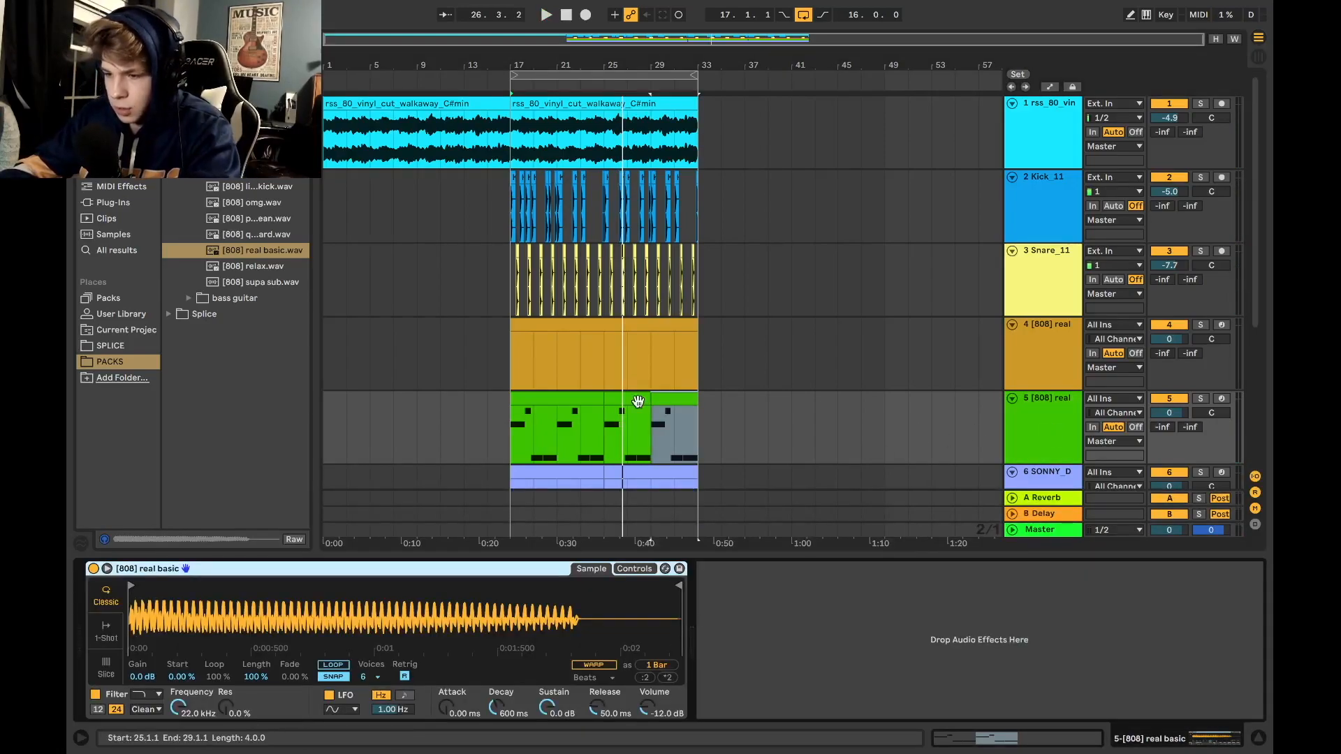
pyautogui.moveTo(559, 417); pyautogui.dragTo(526, 423)
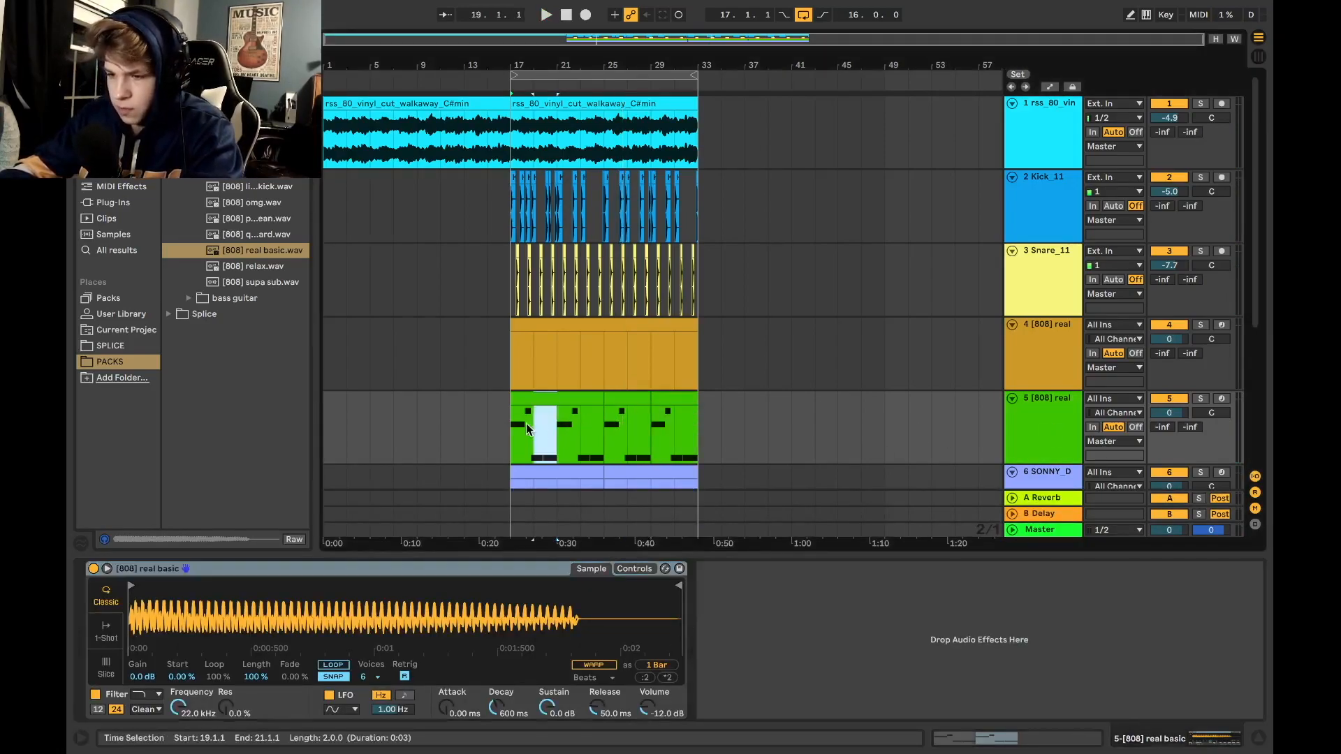
pyautogui.hotkey('ctrl', 'l')
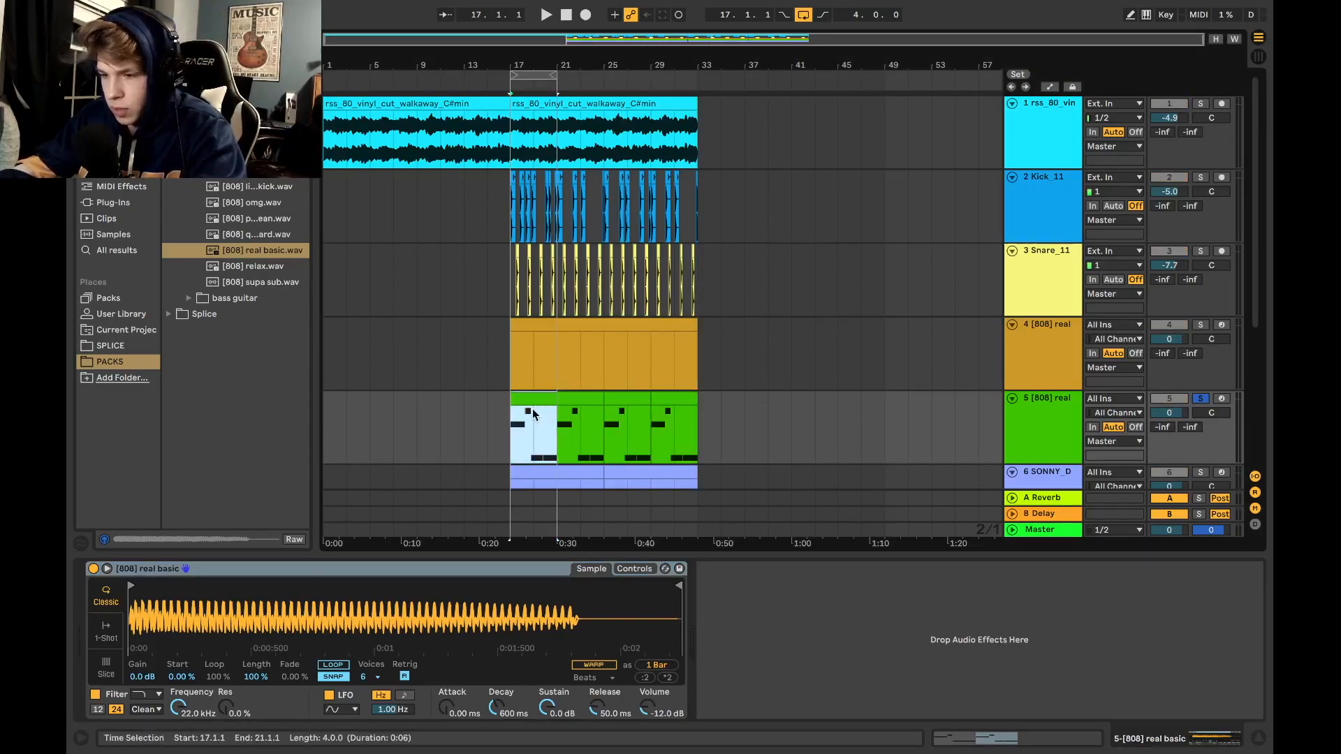
pyautogui.press('space')
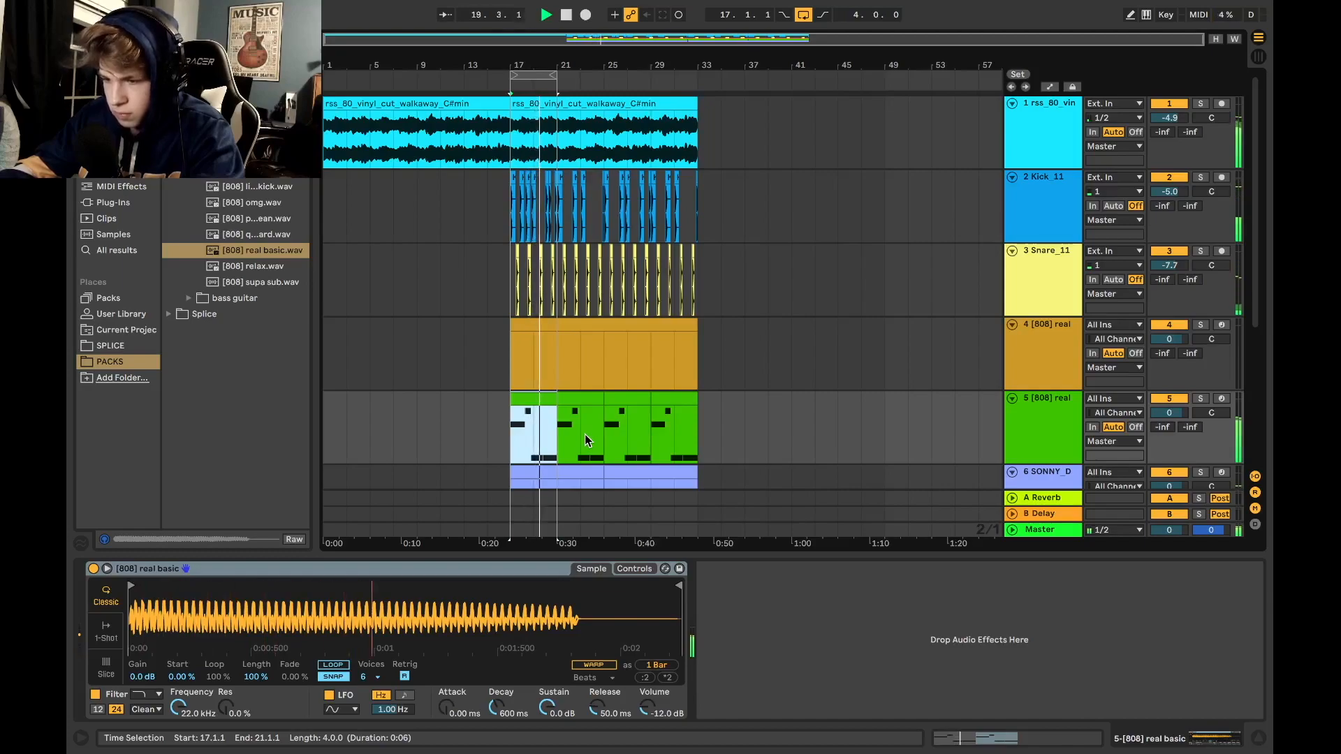
pyautogui.press('space')
# Set the loop to the full 16 bars from bar 17 and delete the unused orange [808] real track
pyautogui.keyDown('shift'); pyautogui.click(698, 456); pyautogui.keyUp('shift')
pyautogui.hotkey('ctrl', 'l')
pyautogui.click(1028, 322)
pyautogui.press('Delete')
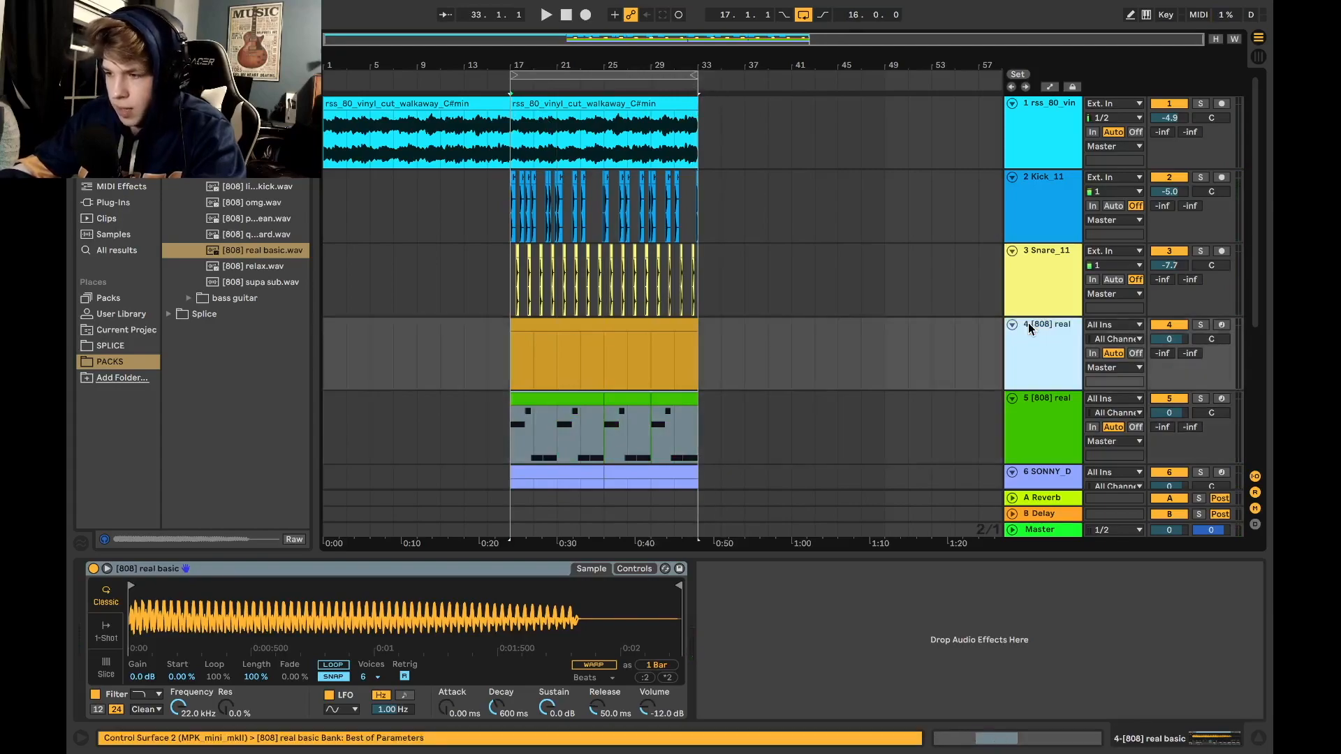
# Insert a MIDI track between Snare_11 and the 808 with an empty 16-bar clip from bar 17, and browse the sample folders
pyautogui.click(1054, 264)
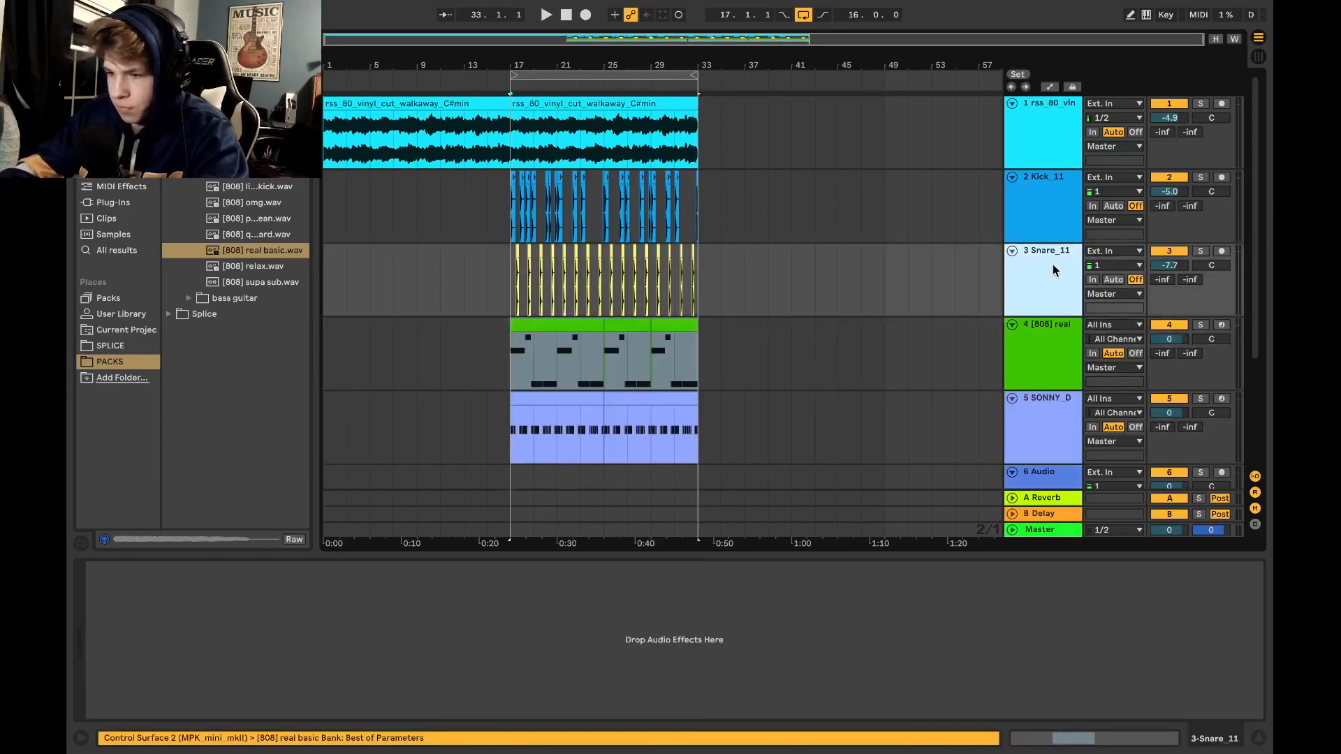
pyautogui.hotkey('ctrl', 'shift', 't')
pyautogui.moveTo(702, 360); pyautogui.dragTo(526, 348)
pyautogui.hotkey('ctrl', 'shift', 'm')
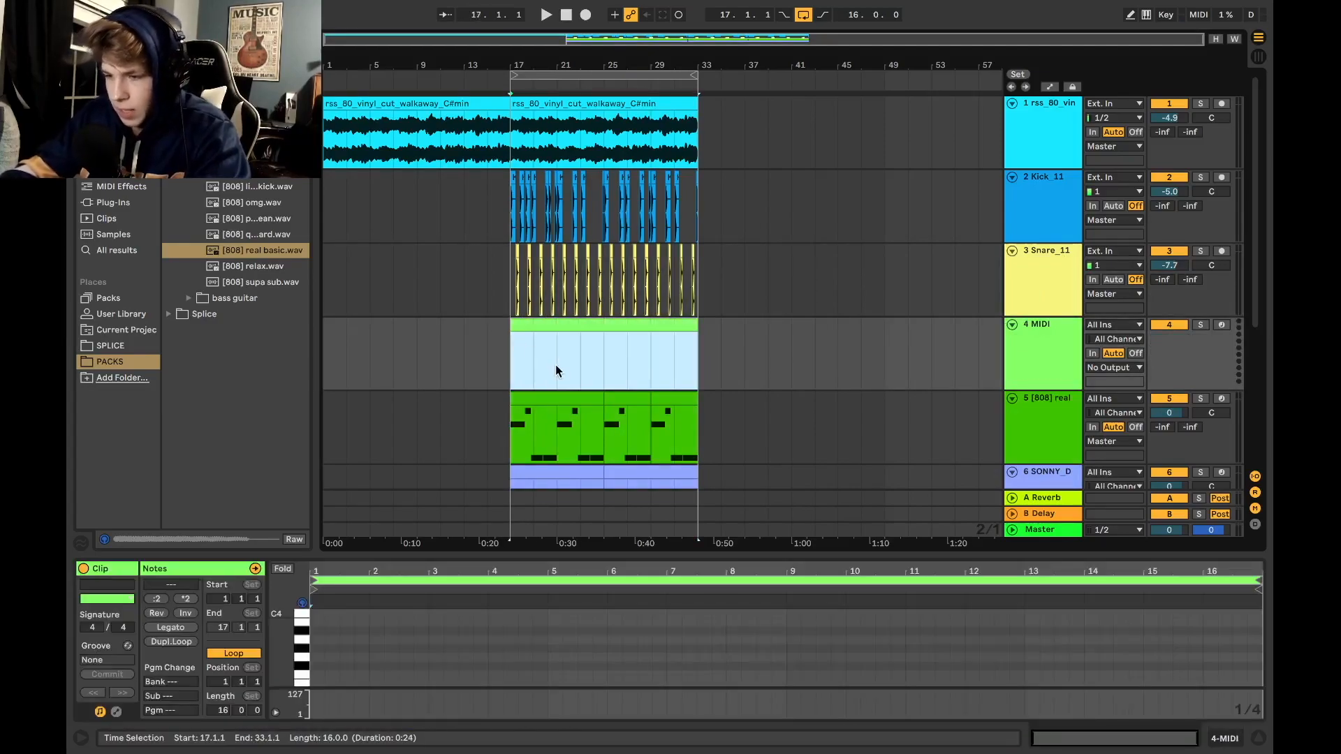
pyautogui.click(555, 351)
pyautogui.doubleClick(556, 327)
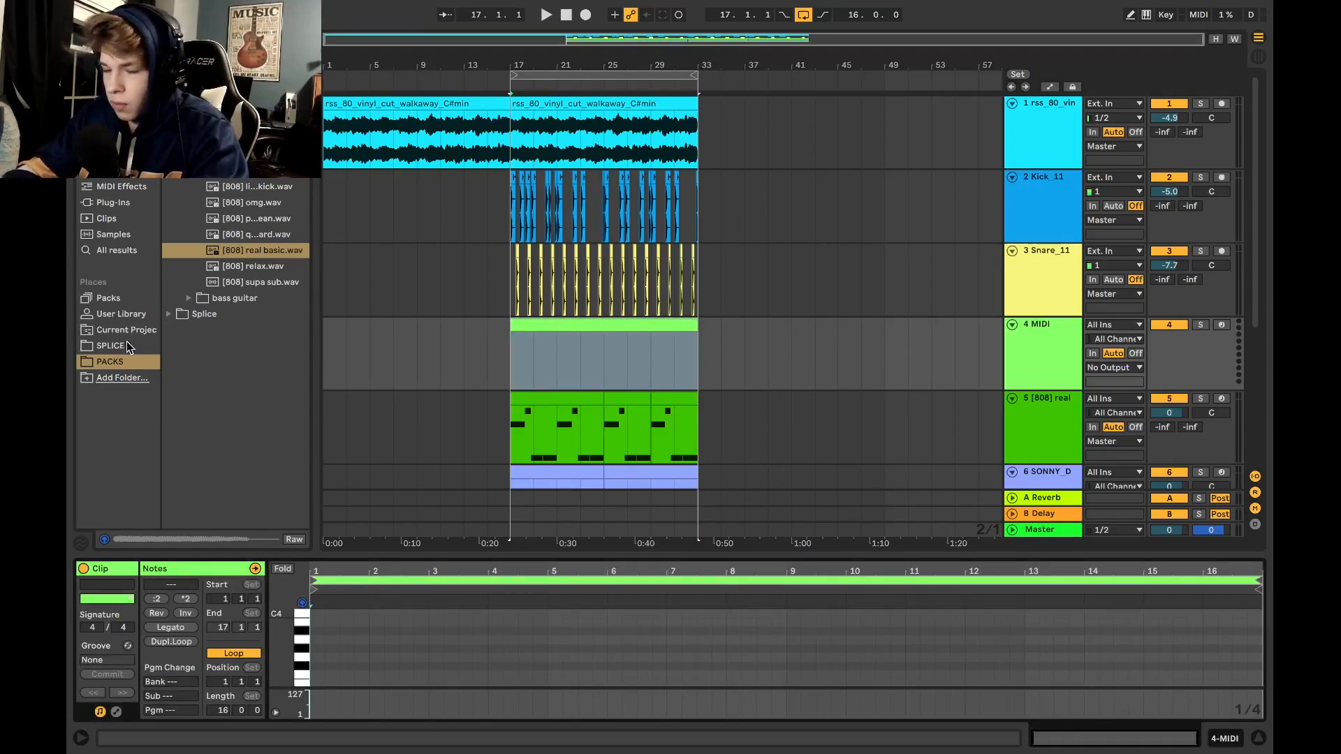
pyautogui.click(127, 345)
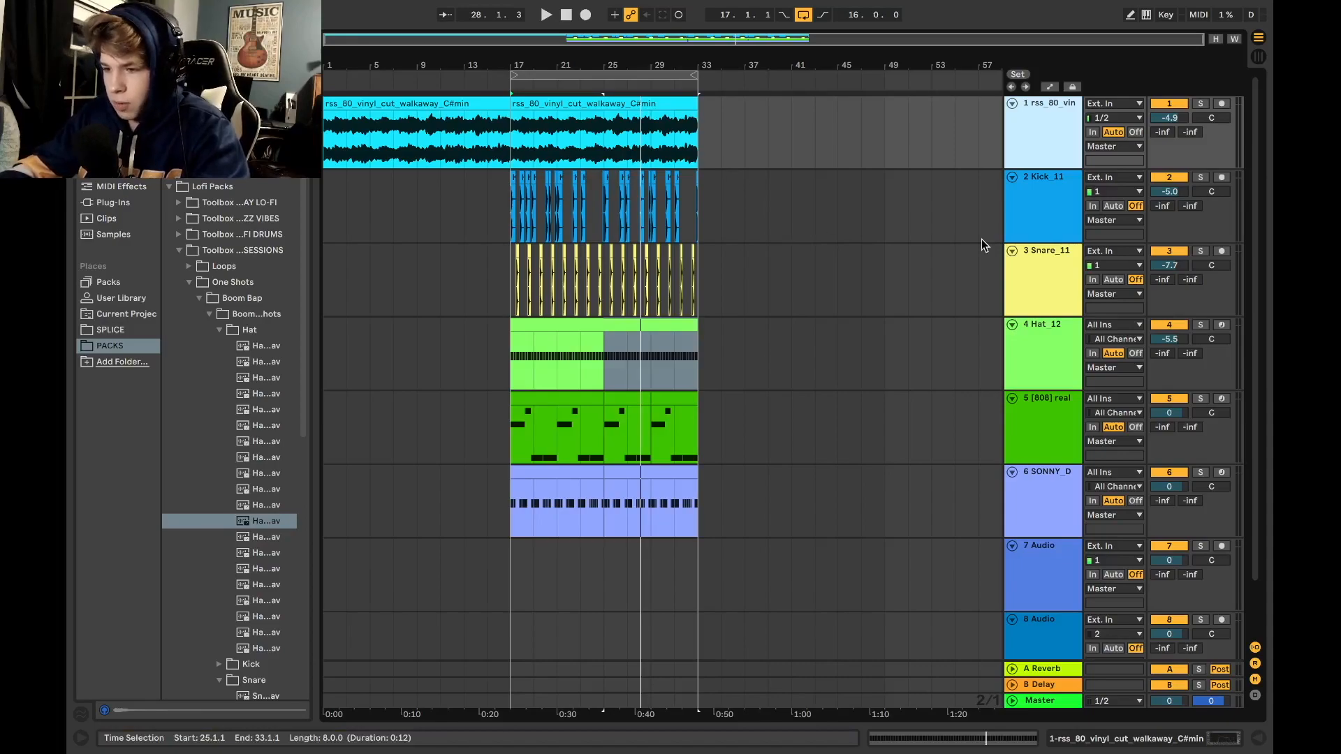
# Insert a MIDI track below the vinyl sample with an empty 16-bar clip from bar 17, and open the plug-in list
pyautogui.hotkey('ctrl', 'shift', 't')
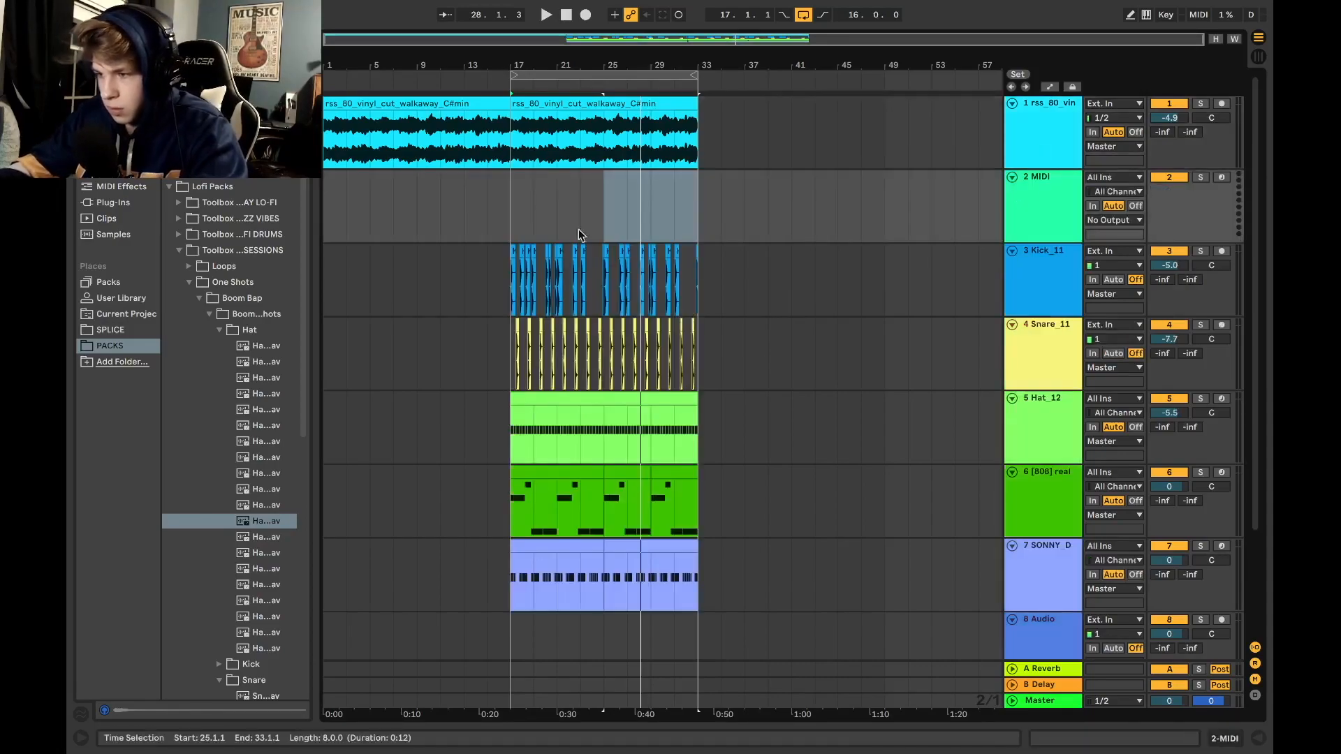
pyautogui.moveTo(694, 199); pyautogui.dragTo(511, 183)
pyautogui.hotkey('ctrl', 'shift', 'm')
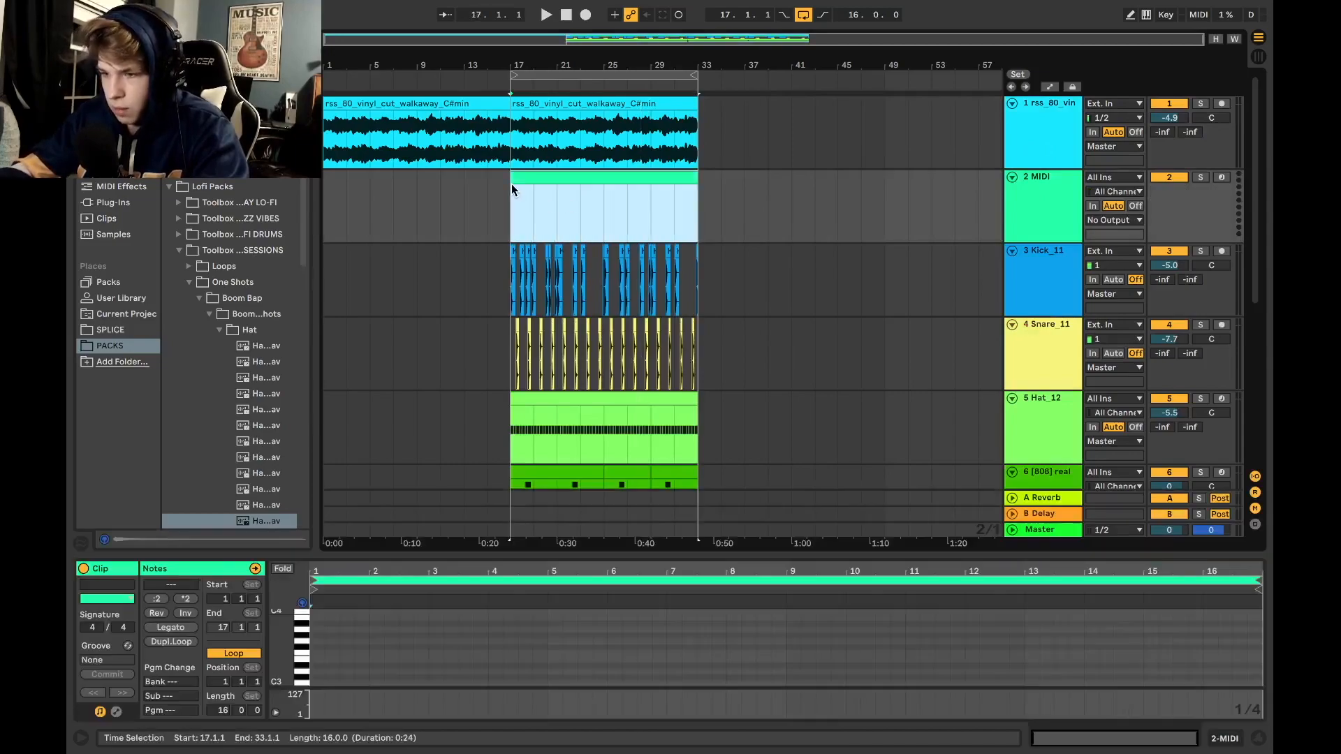
pyautogui.hotkey('ctrl', 'f')
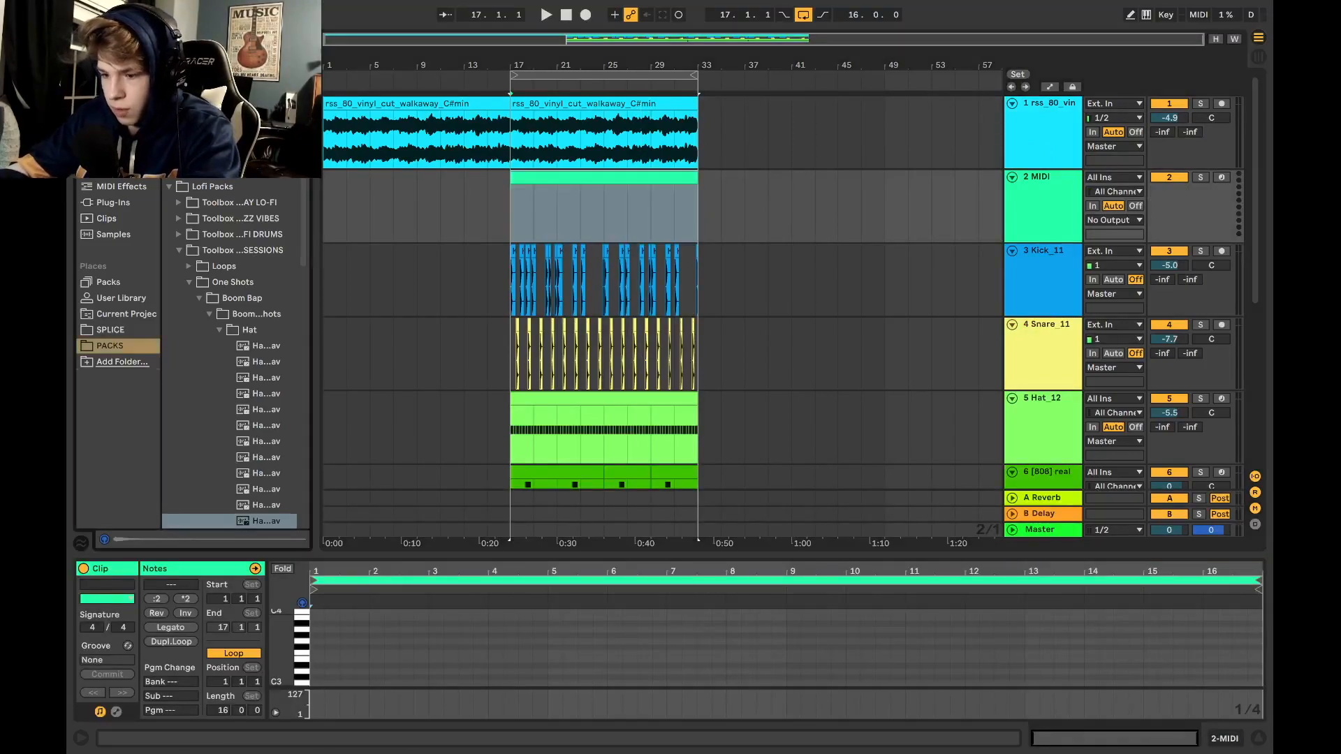
pyautogui.click(120, 206)
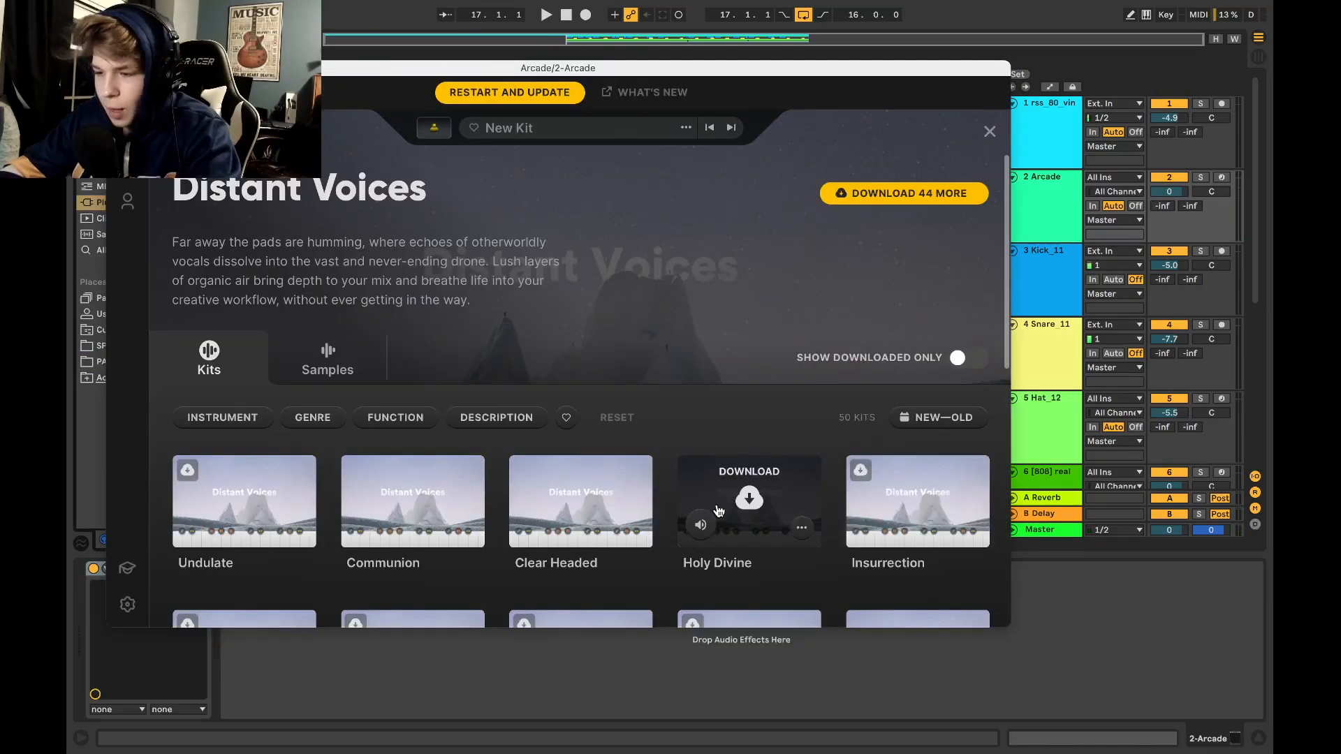
# Download the Holy Divine kit from the Distant Voices line and load it for playing
pyautogui.click(758, 500)
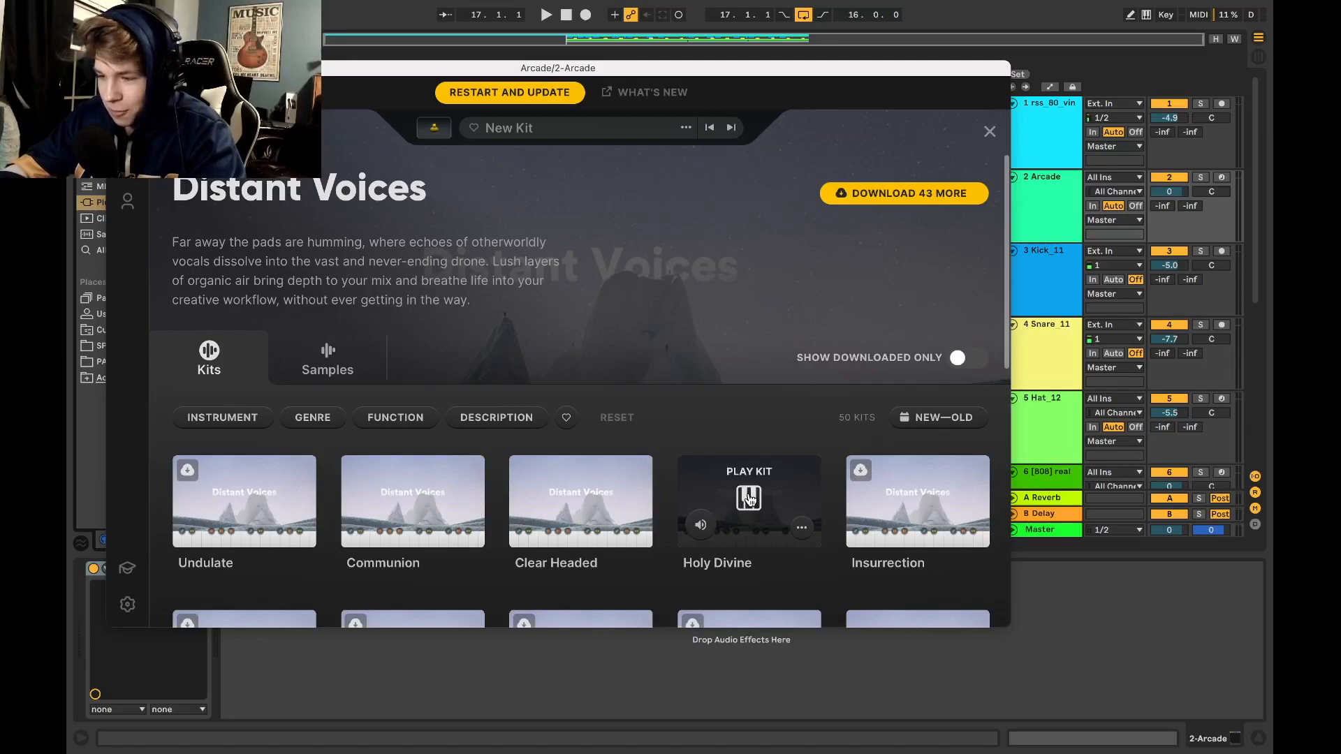
pyautogui.click(749, 498)
pyautogui.click(750, 499)
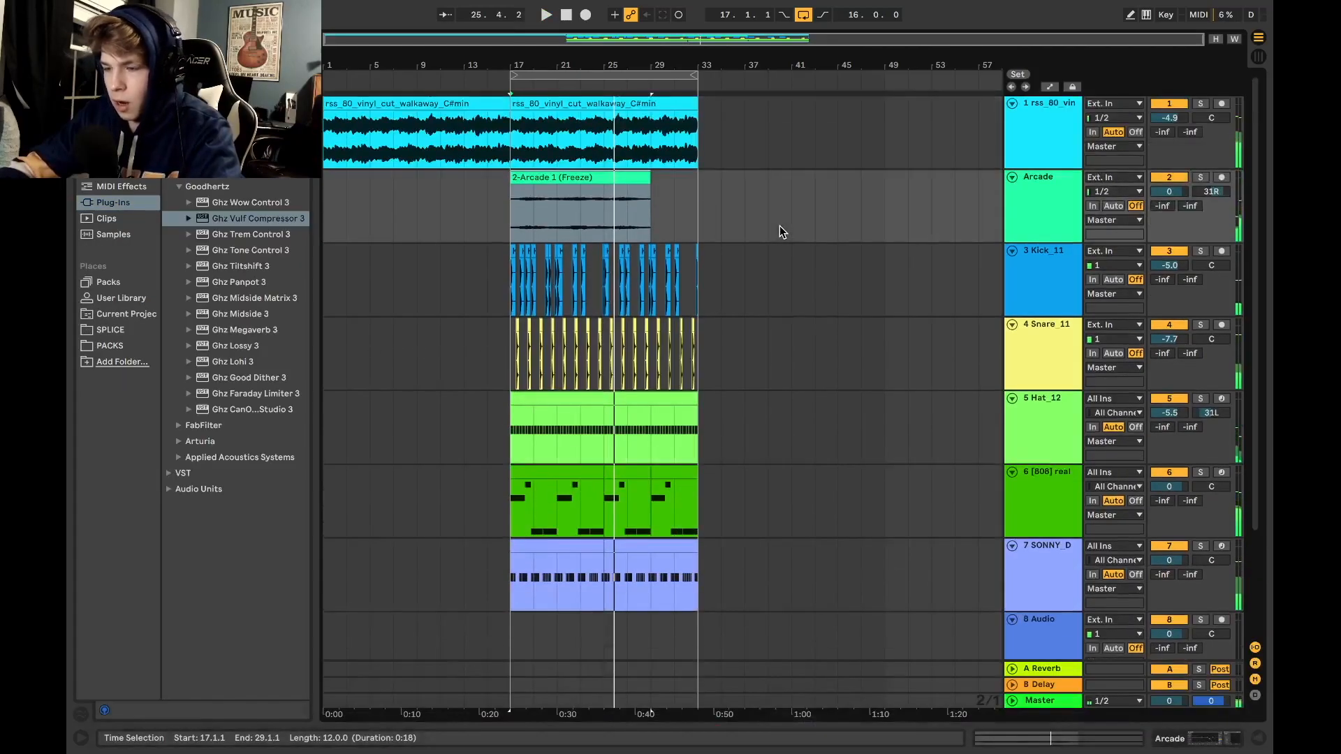
# Solo the Arcade track and play its frozen 12-bar clip from bar 17
pyautogui.click(1056, 209)
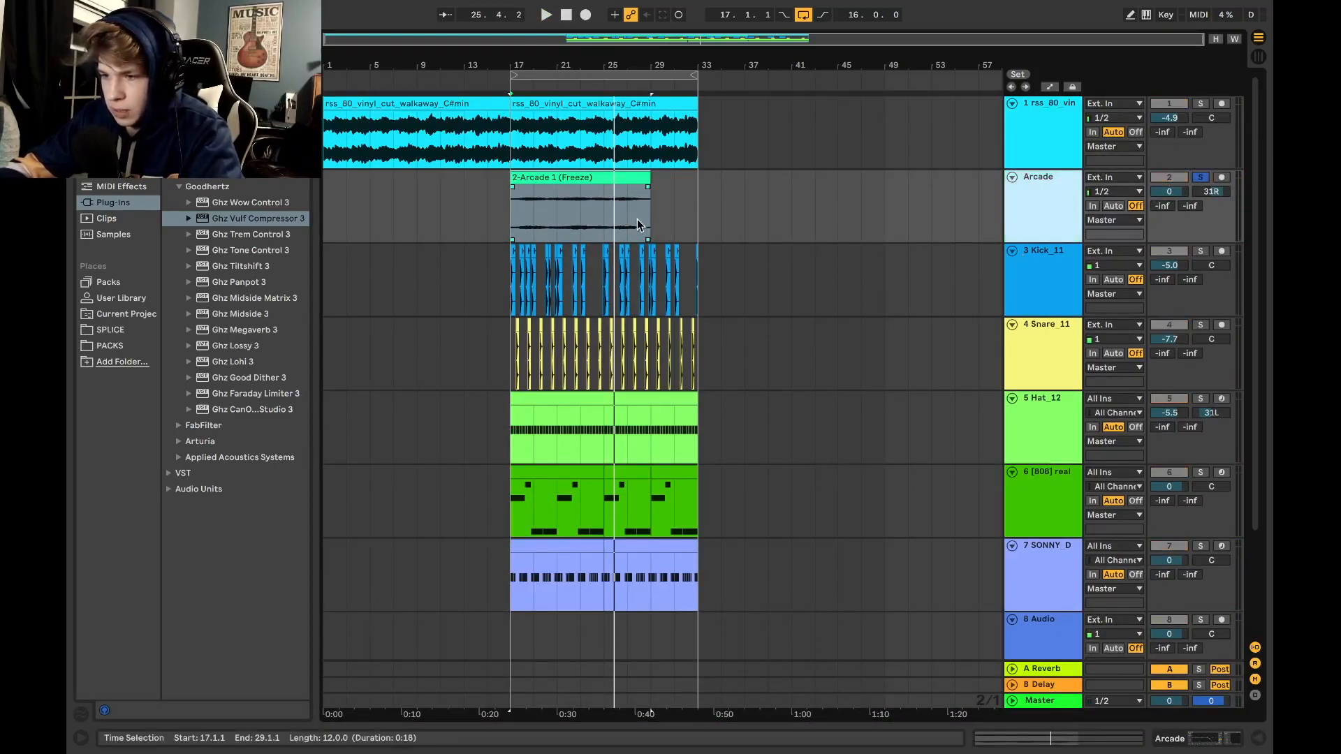
pyautogui.press('space')
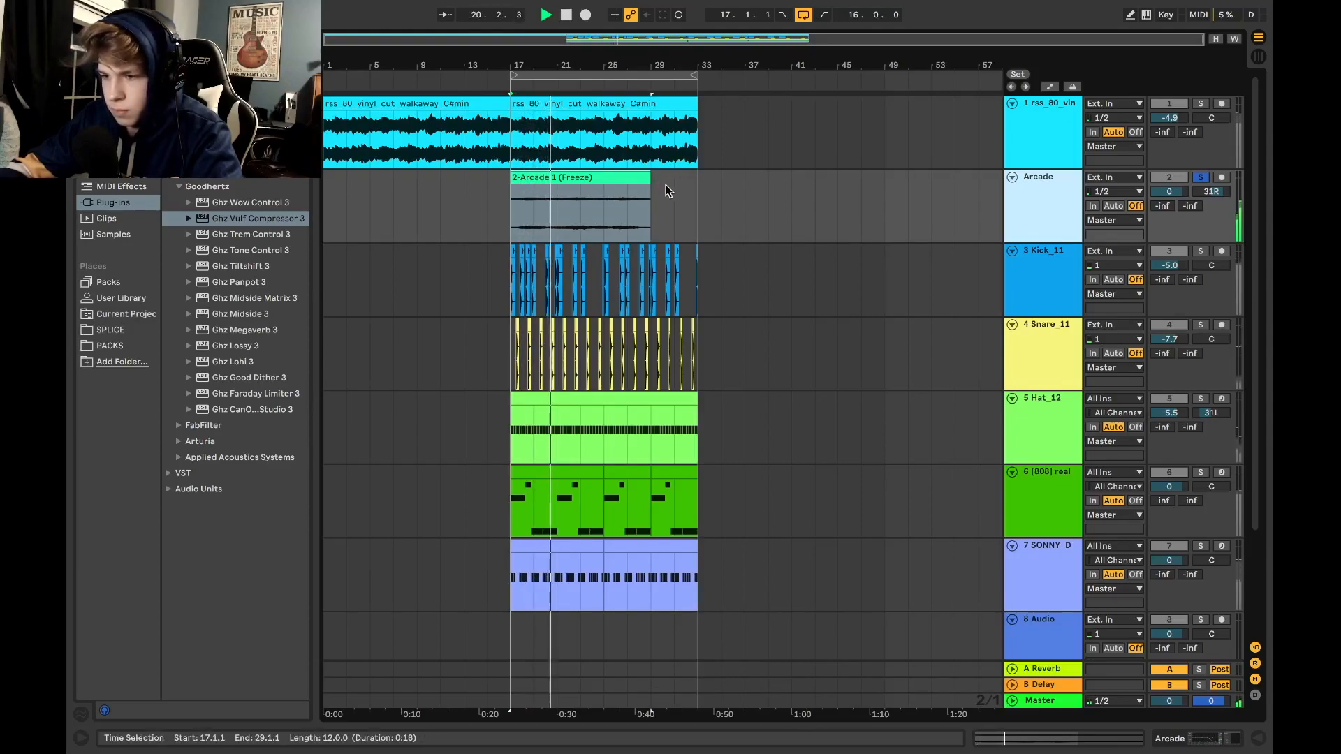
pyautogui.press('space')
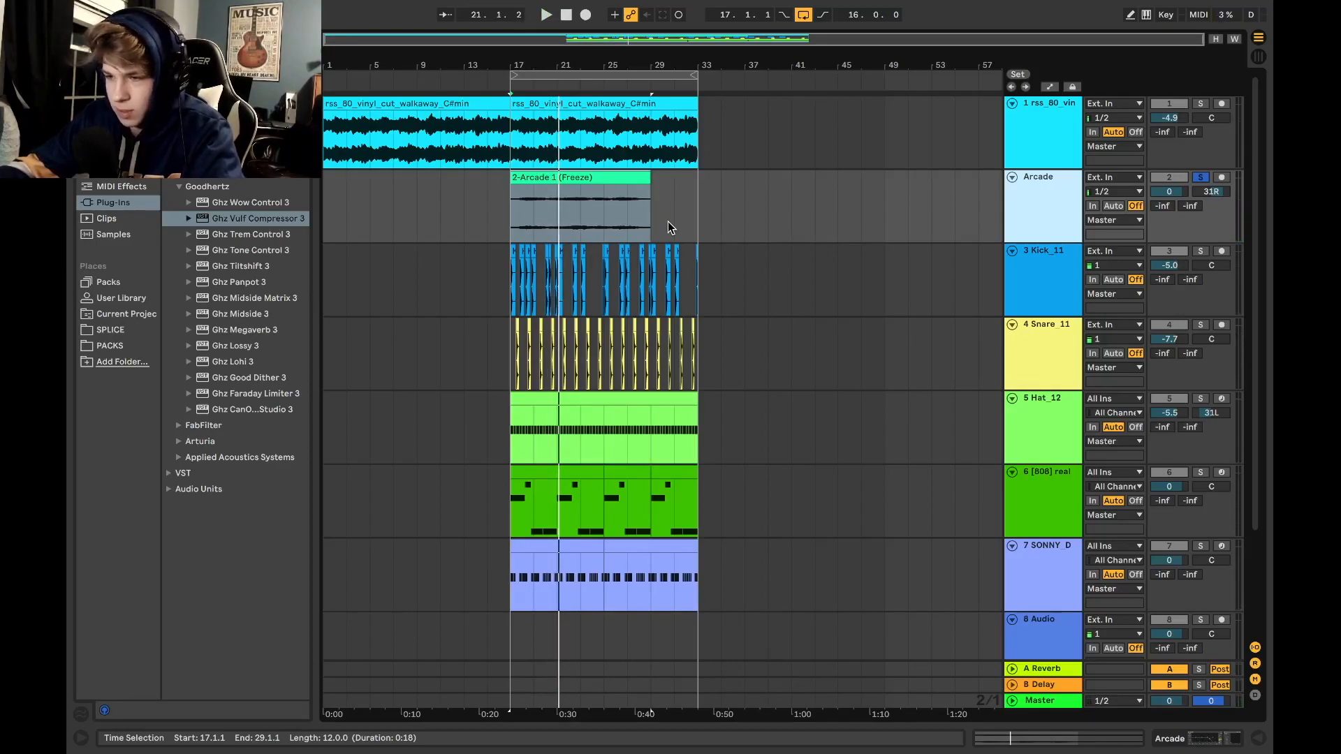
# Inspect the Arcade track's effect chain and the frozen clip's sample settings, and return to the full track arrangement
pyautogui.doubleClick(1024, 194)
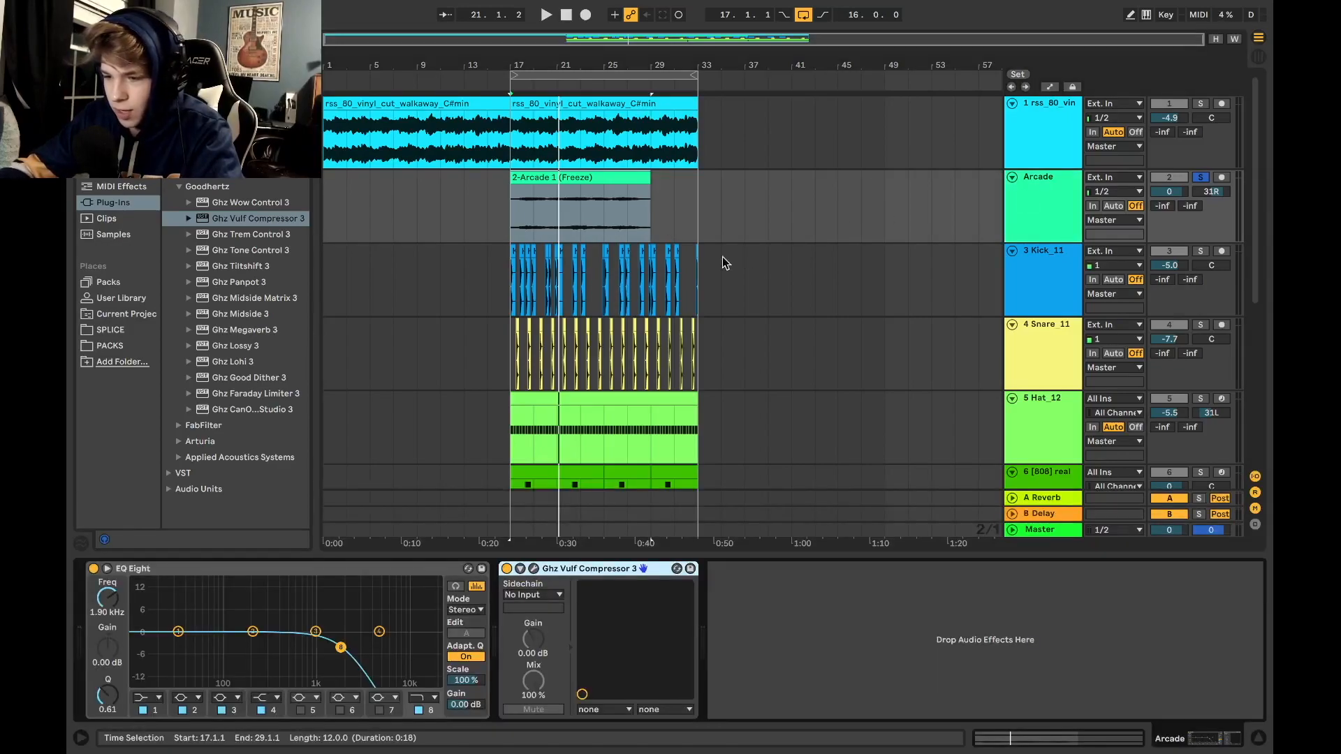
pyautogui.doubleClick(582, 175)
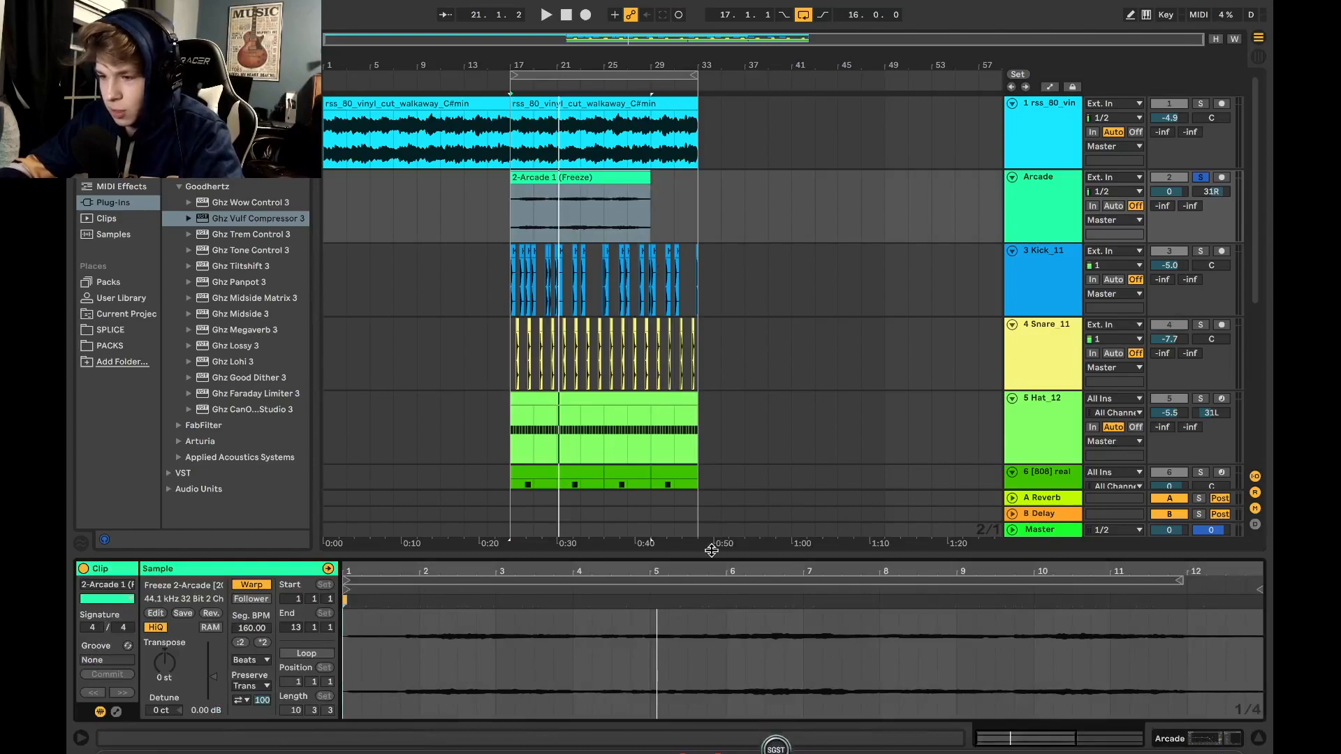
pyautogui.moveTo(710, 553); pyautogui.dragTo(705, 594)
pyautogui.scroll(-5, 704, 592)
pyautogui.scroll(5, 704, 592)
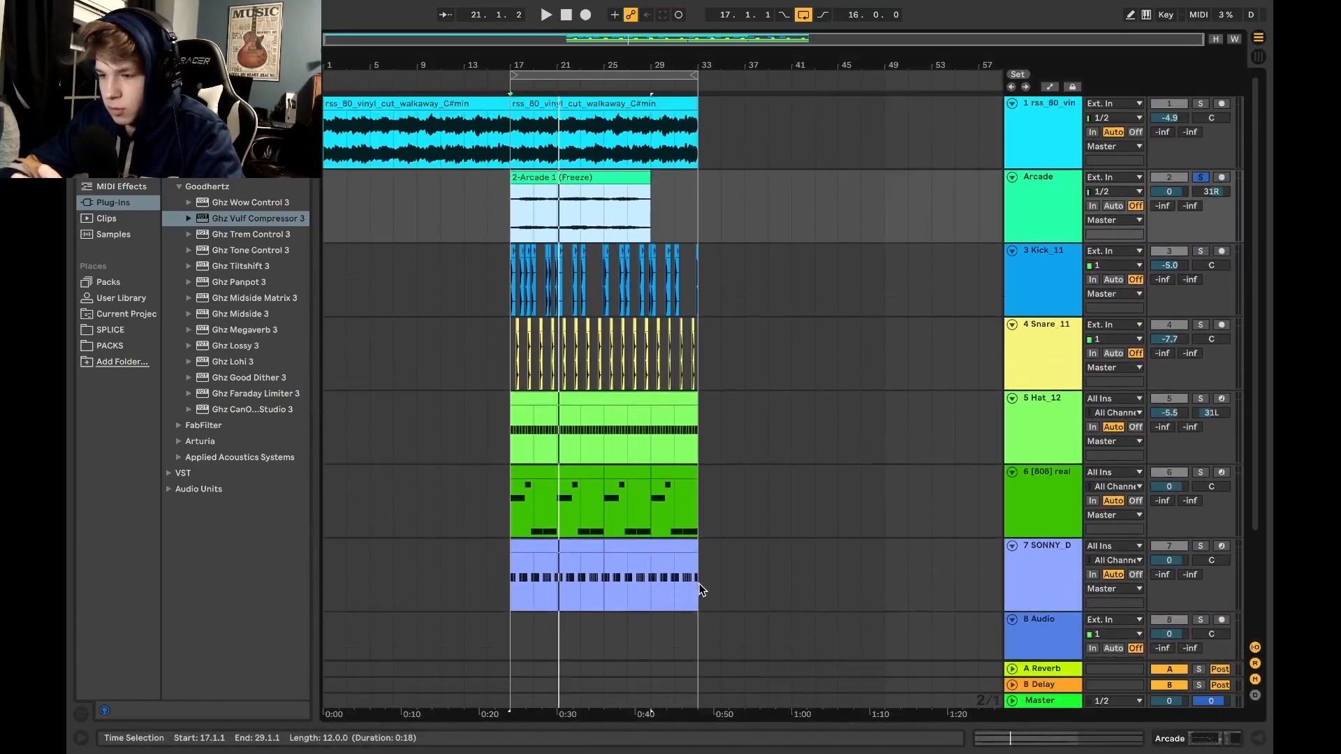
pyautogui.rightClick(697, 585)
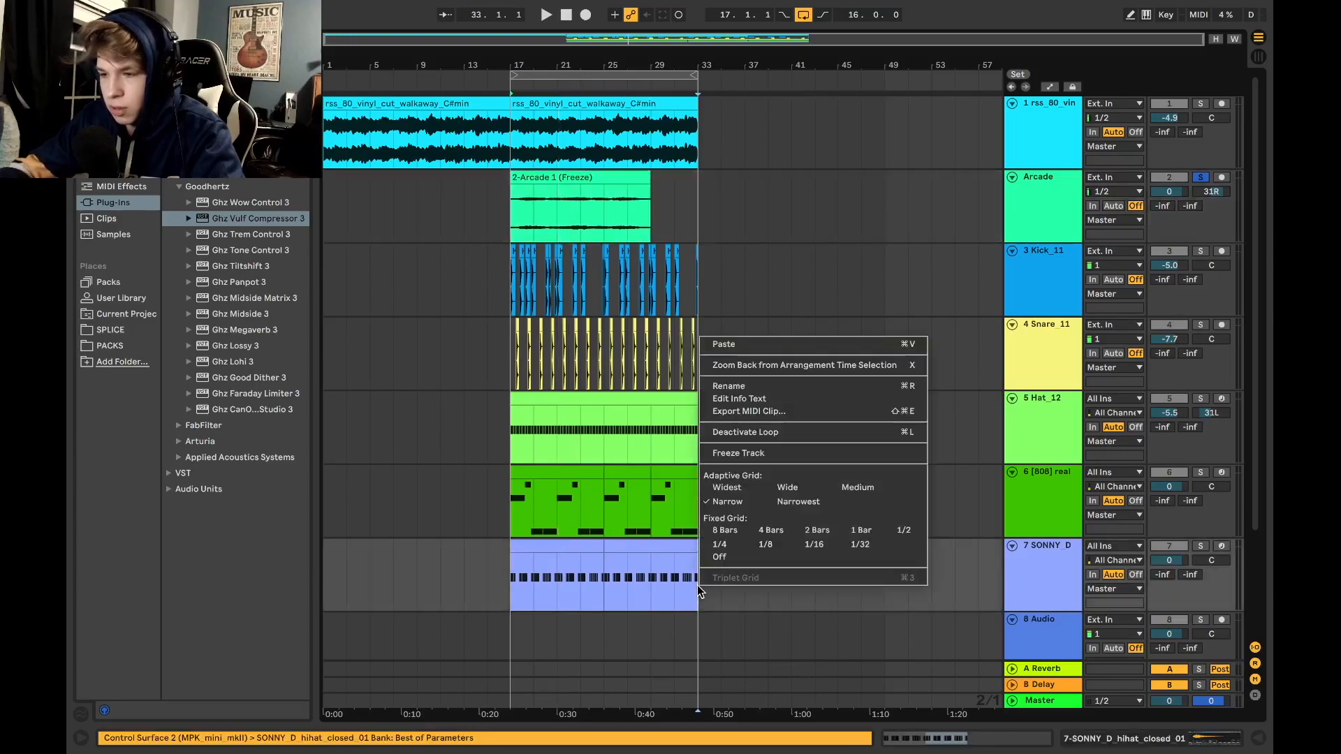
pyautogui.click(680, 585)
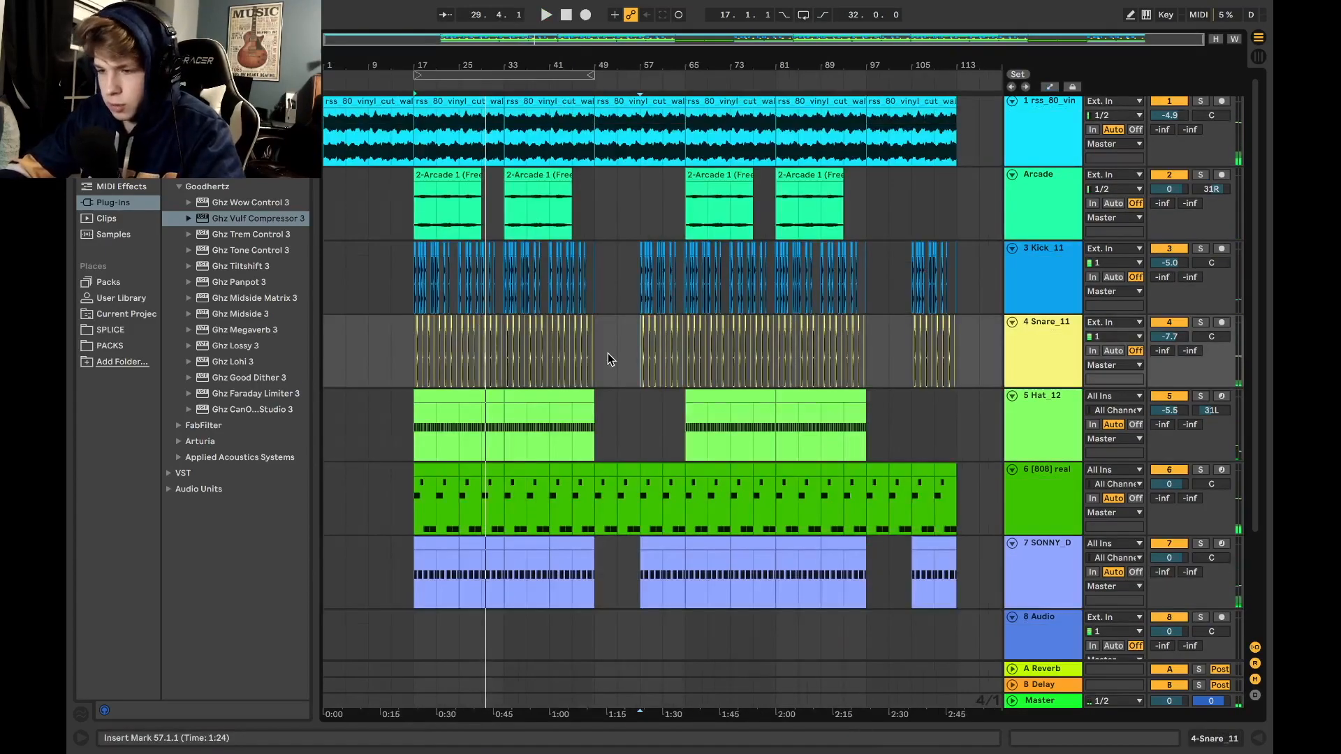
# Show the vinyl sample track's EQ Eight on/off automation across the arrangement, and hide the automation again
pyautogui.scroll(1, 608, 353)
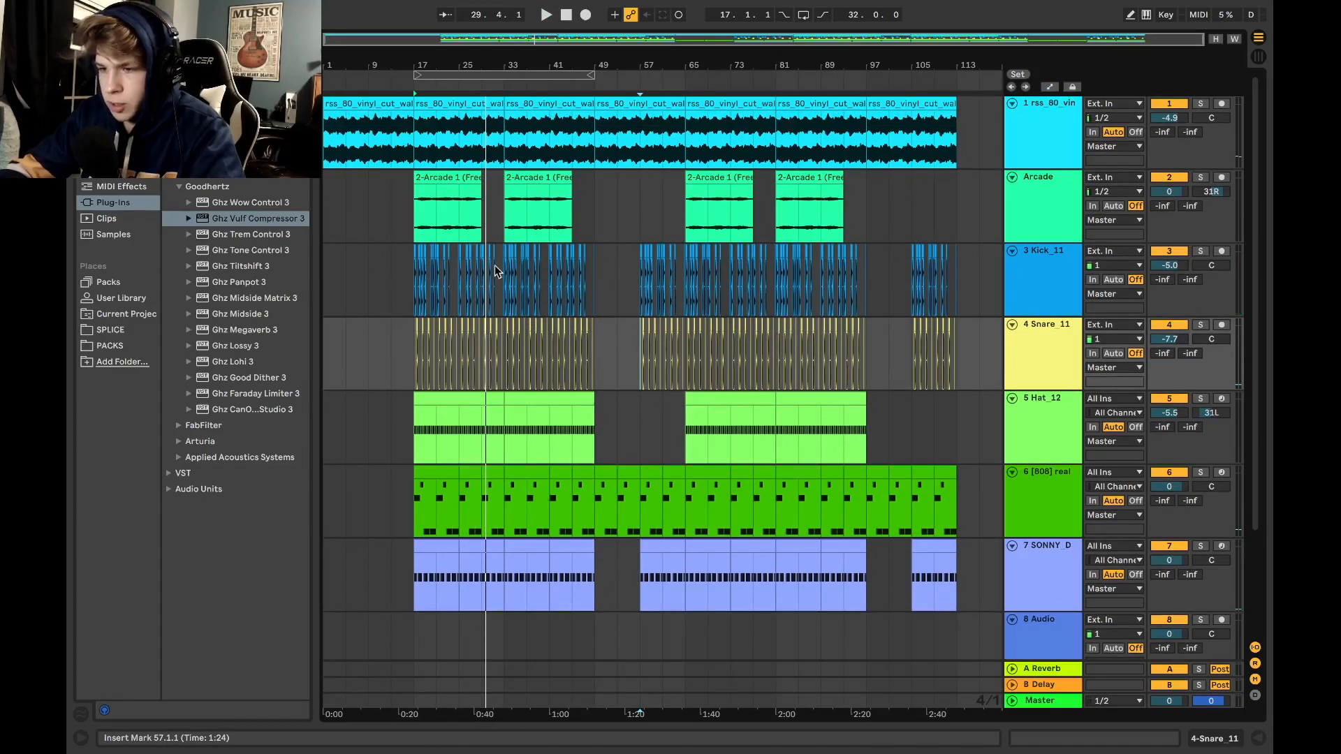
pyautogui.click(458, 103)
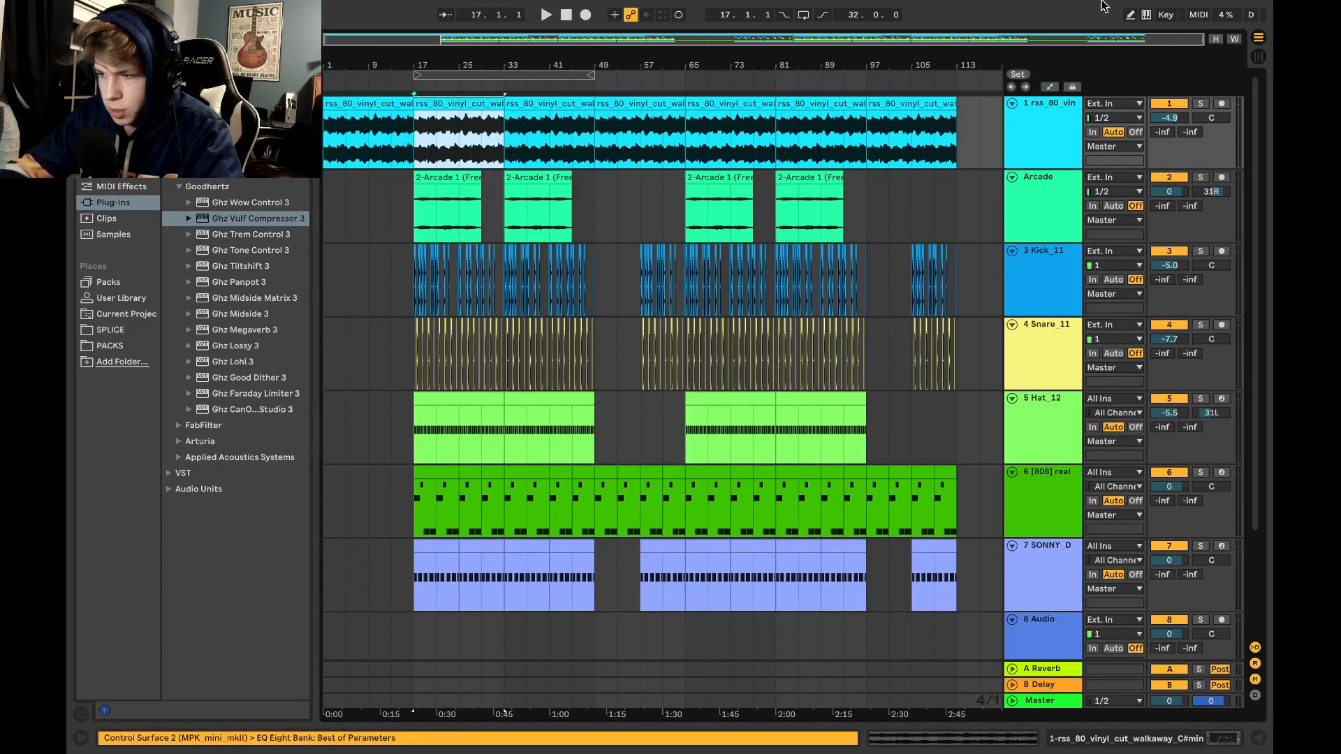
pyautogui.press('a')
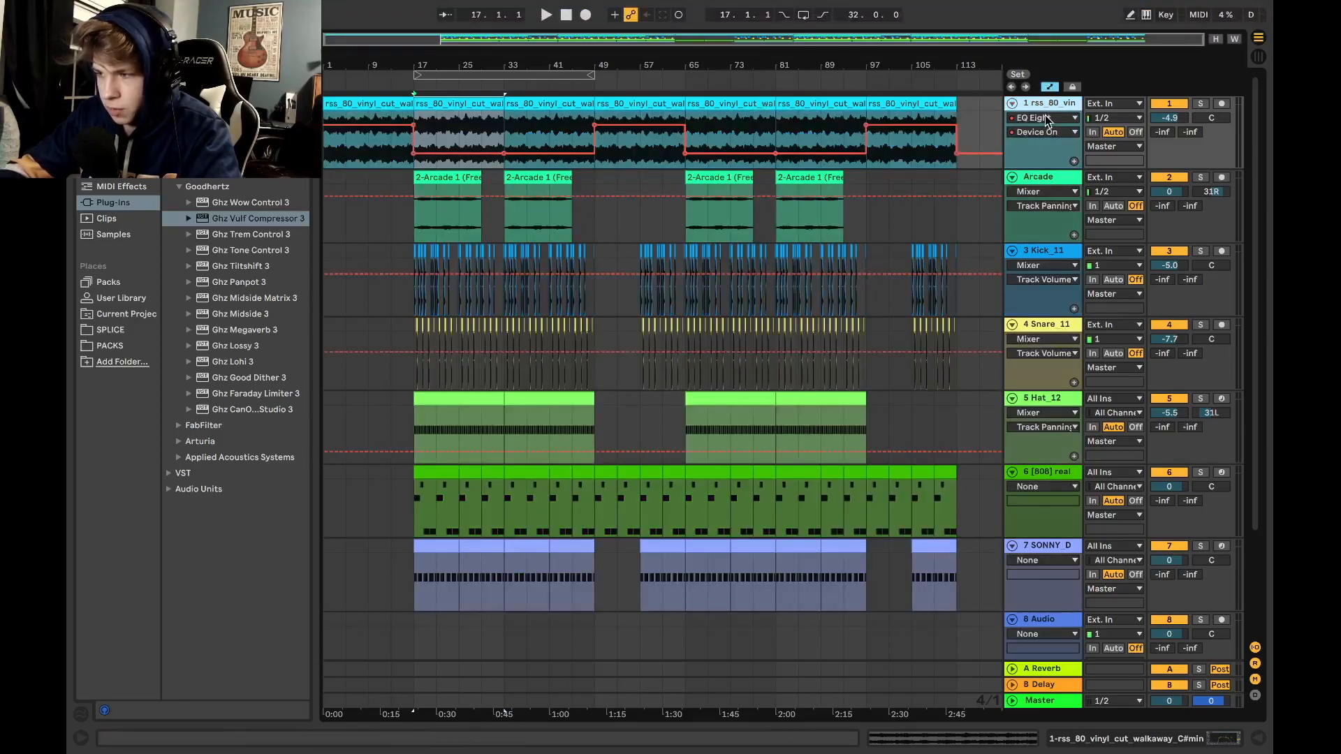
pyautogui.press('a')
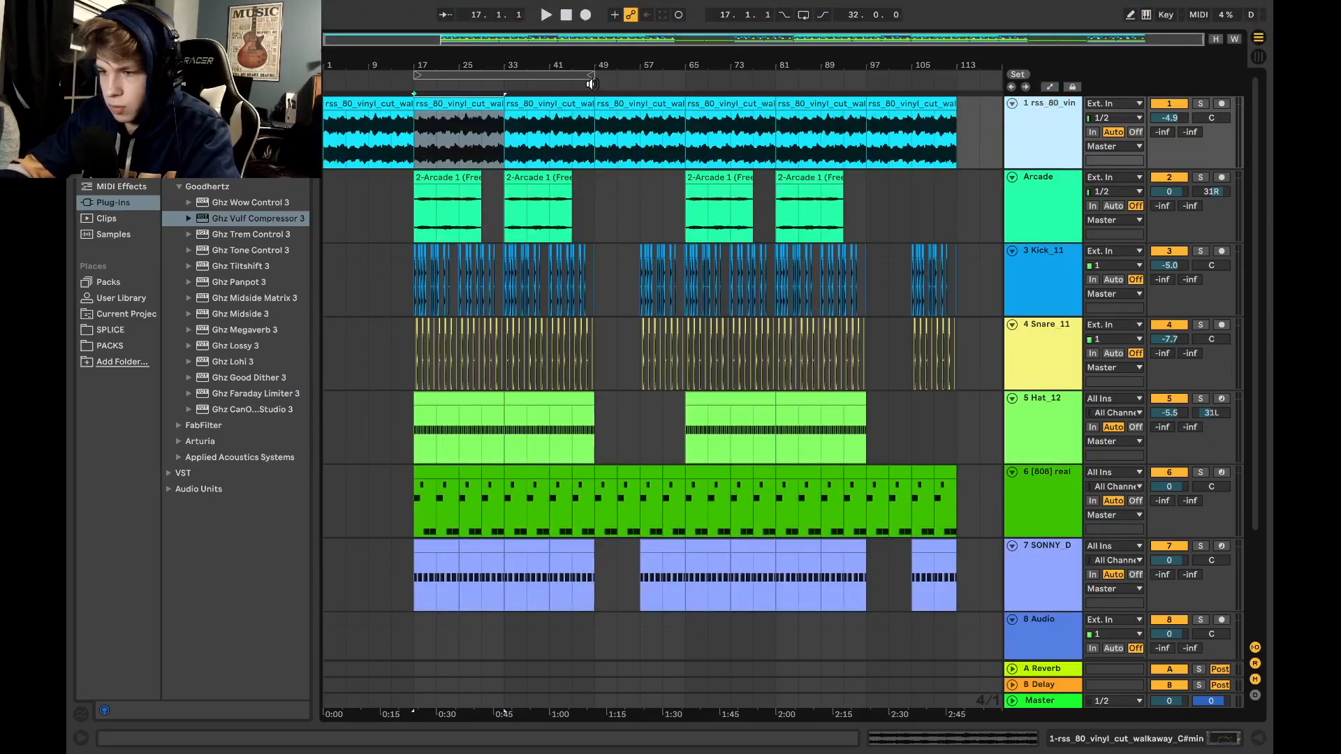
# Play the arrangement from about bar 49 to hear the breakdown and the drums re-entering at bar 57
pyautogui.click(591, 84)
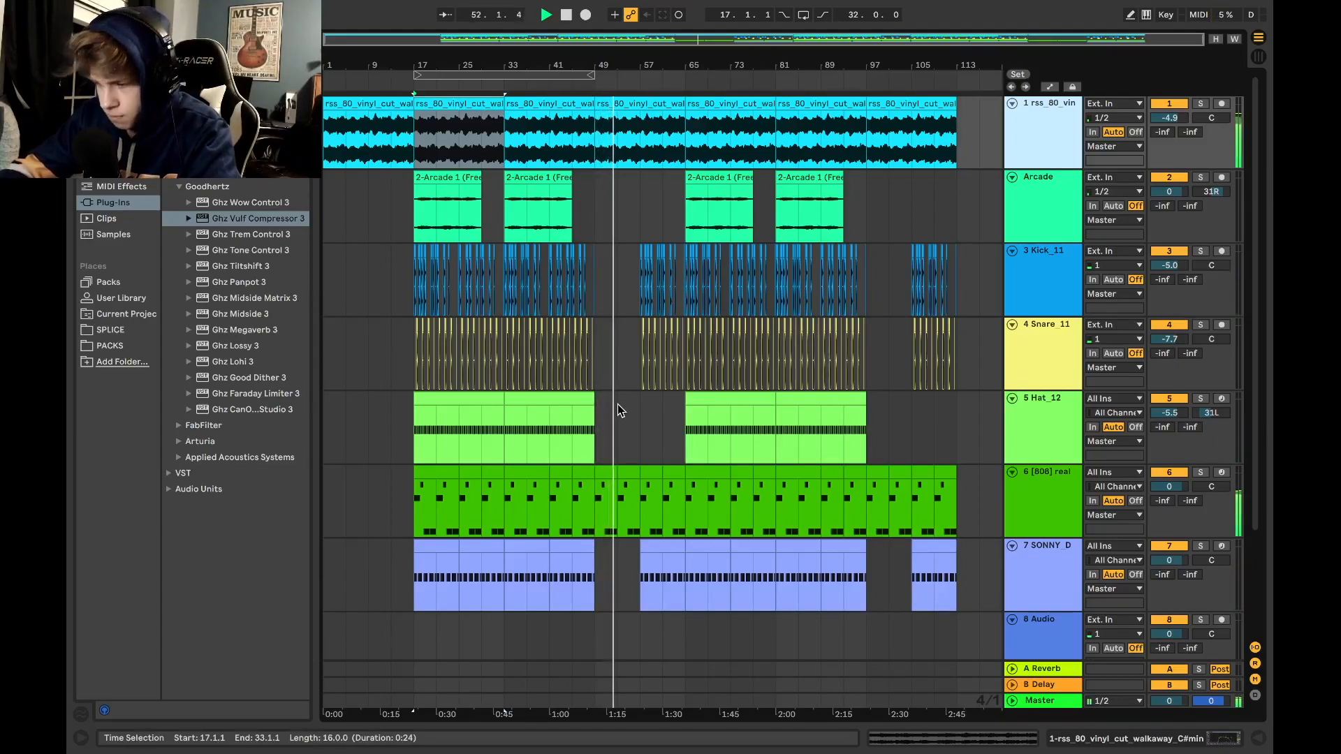
pyautogui.scroll(3, 618, 405)
pyautogui.scroll(1, 618, 404)
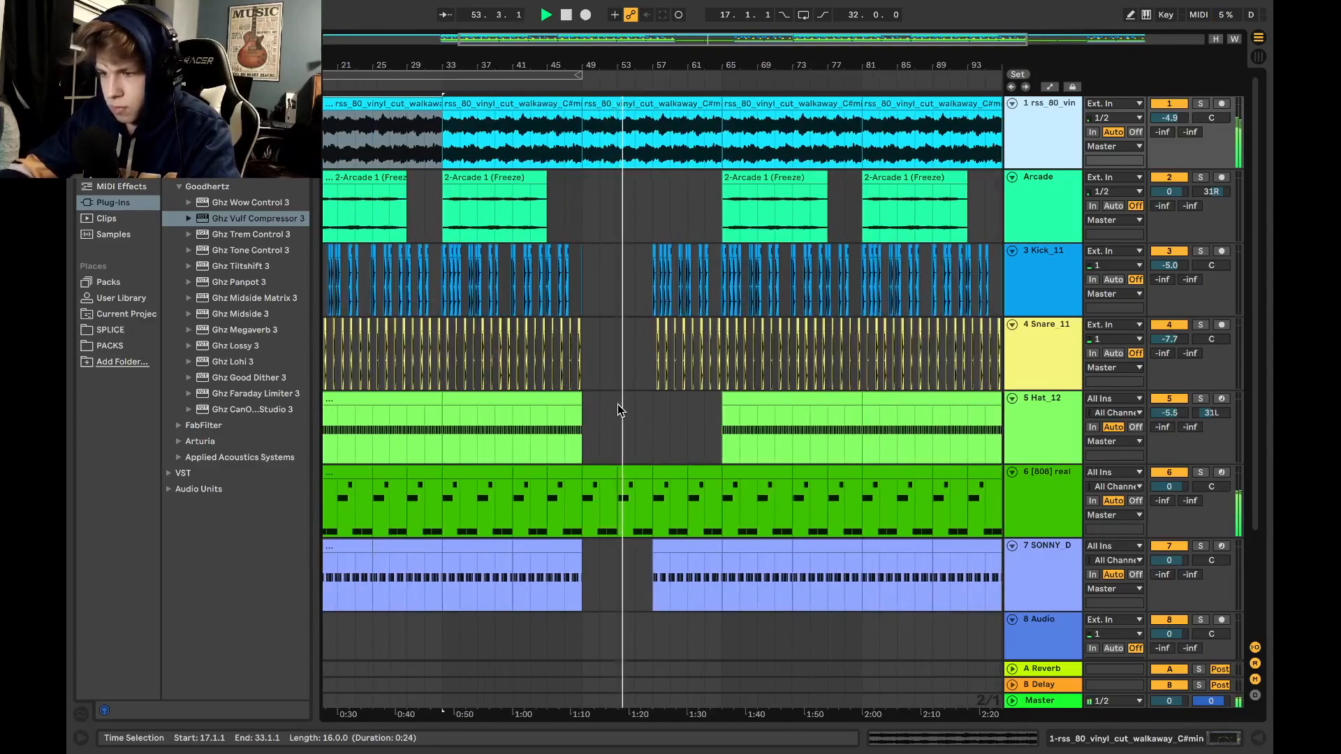
pyautogui.scroll(3, 617, 404)
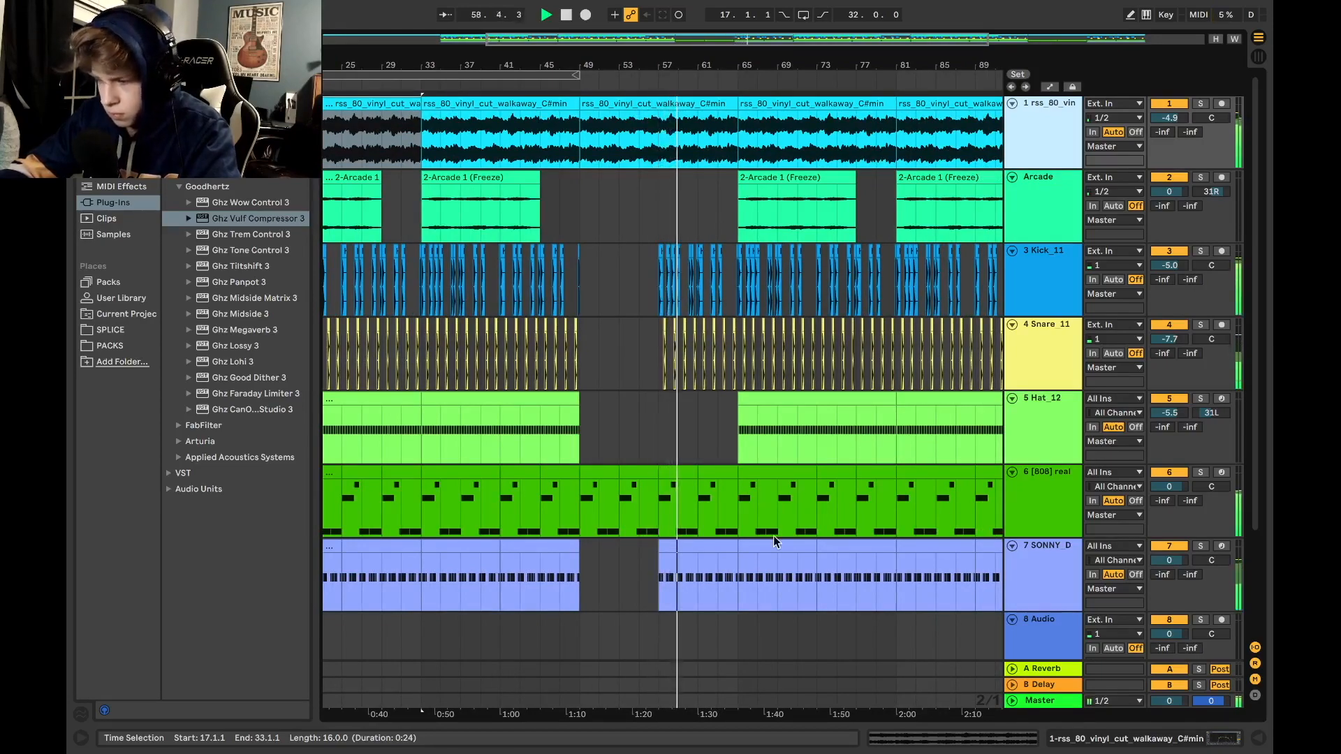
pyautogui.press('w')
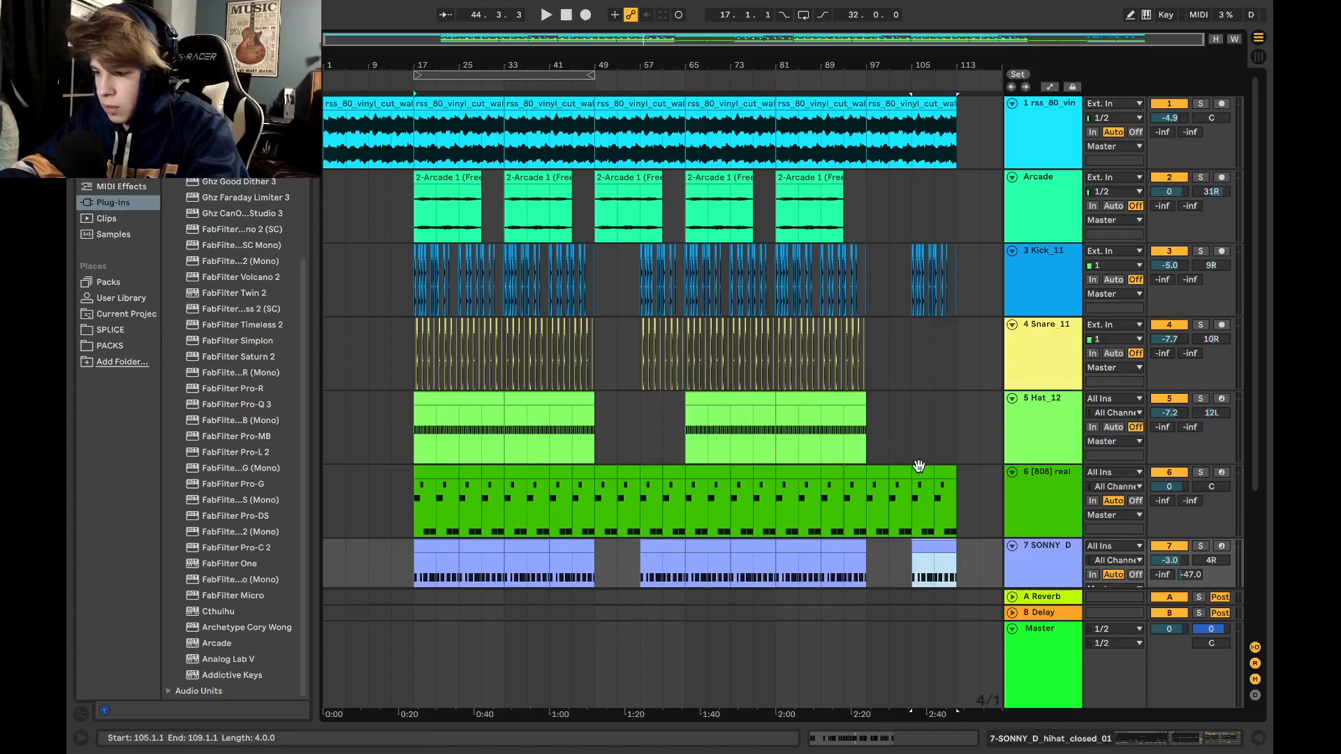
# Select the SONNY_D closed hi-hat track's time range from bar 21 to bar 113
pyautogui.scroll(-3, 853, 442)
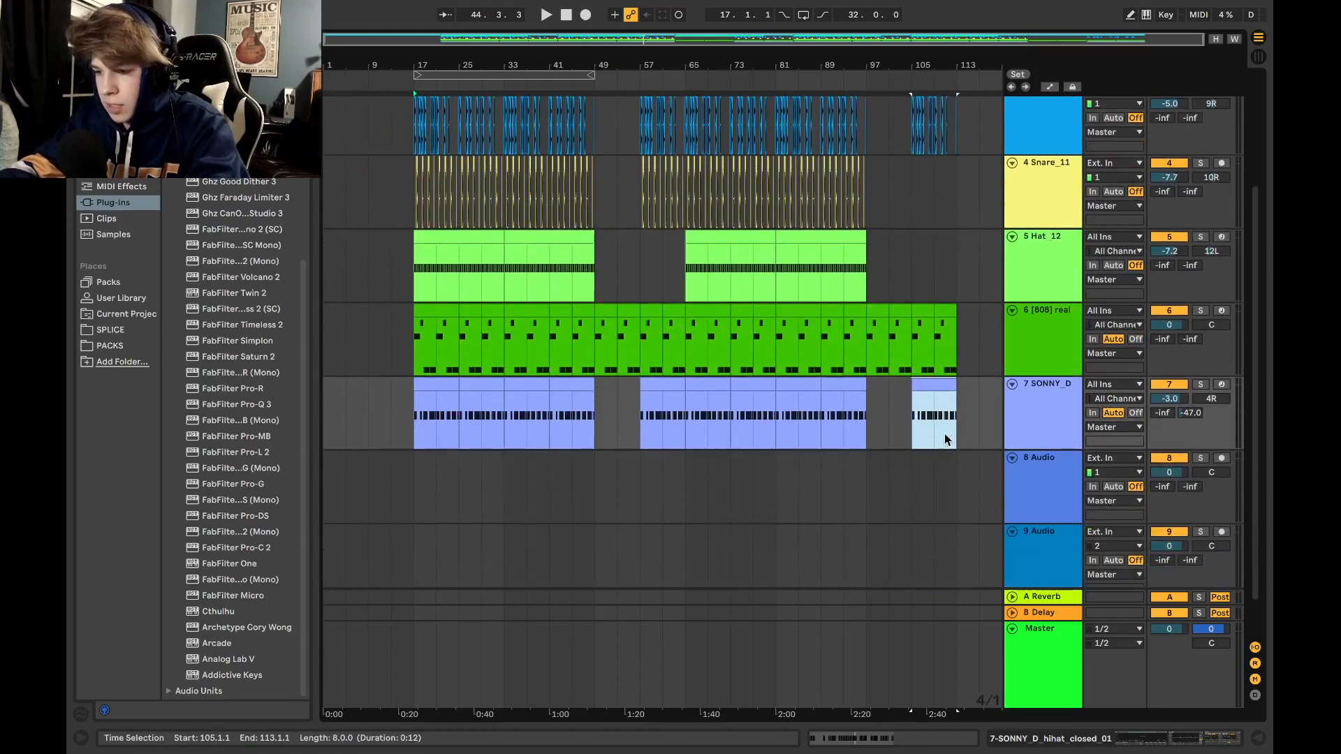
pyautogui.moveTo(959, 428); pyautogui.dragTo(436, 416)
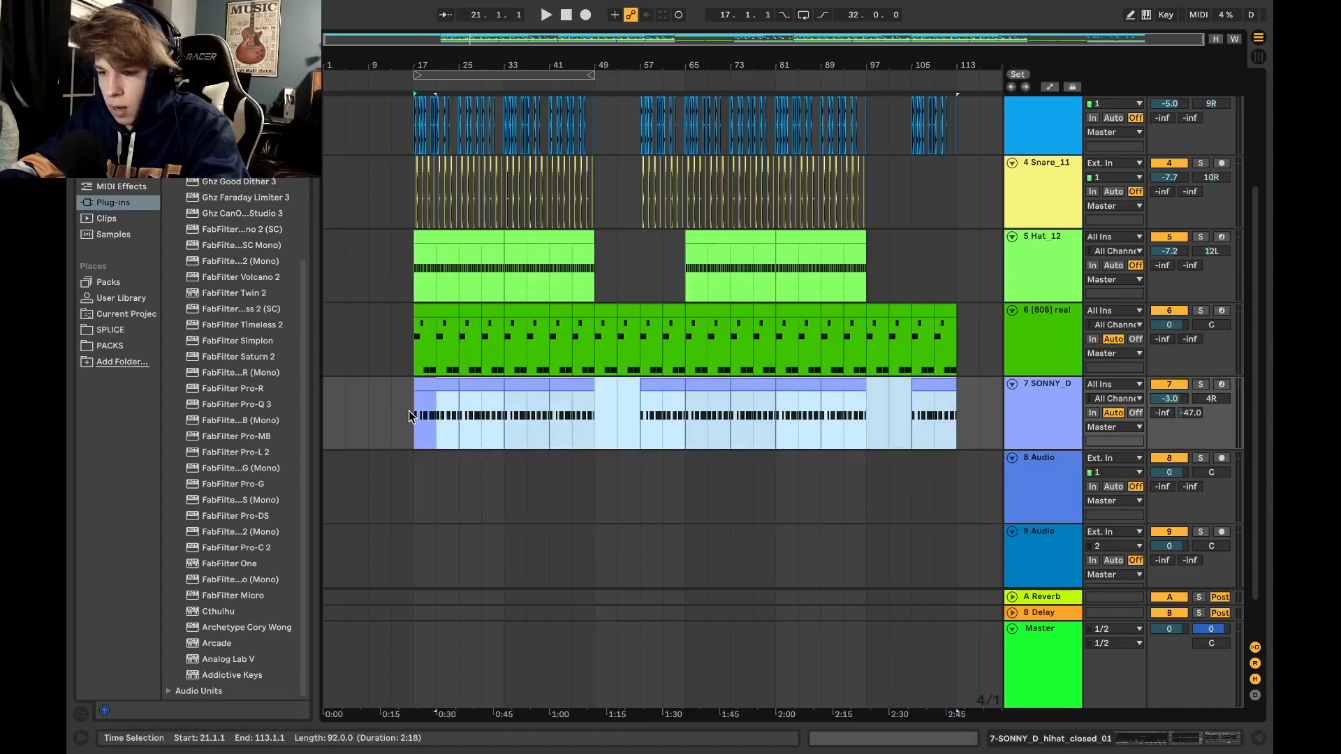
pyautogui.scroll(3, 584, 452)
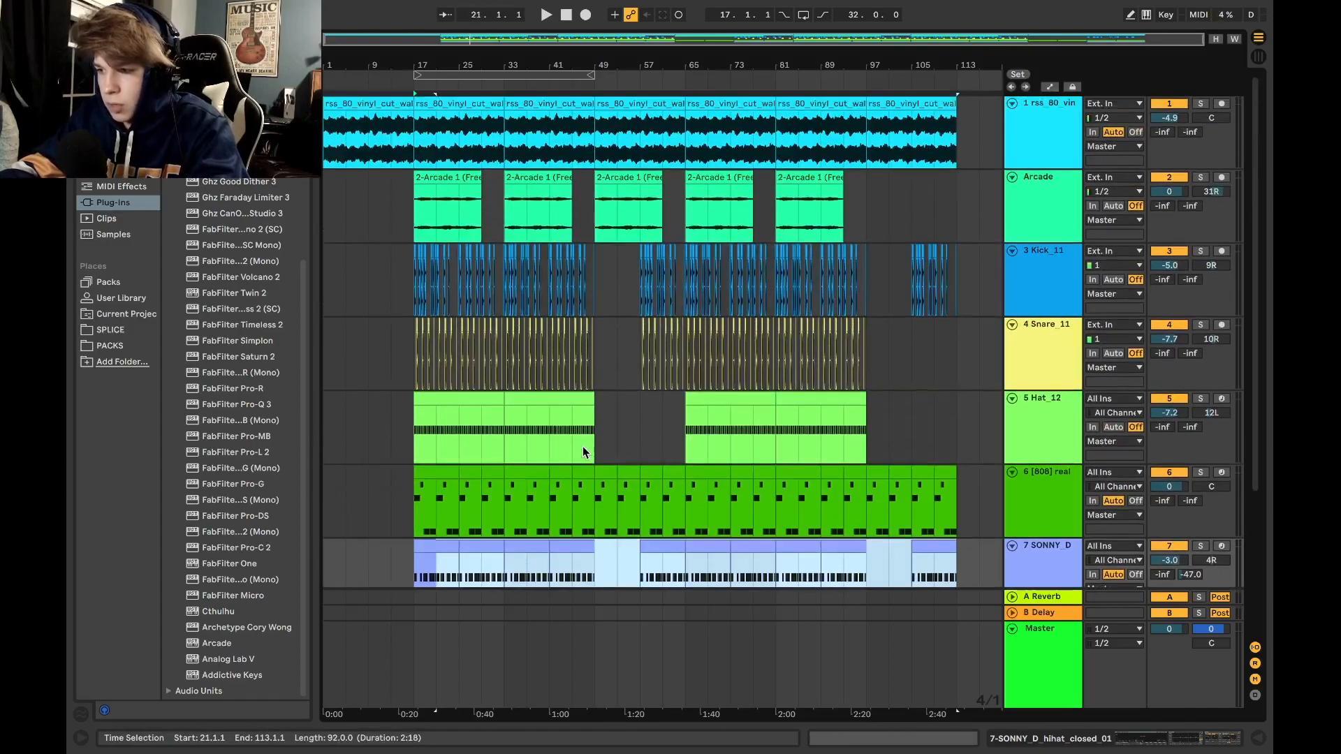